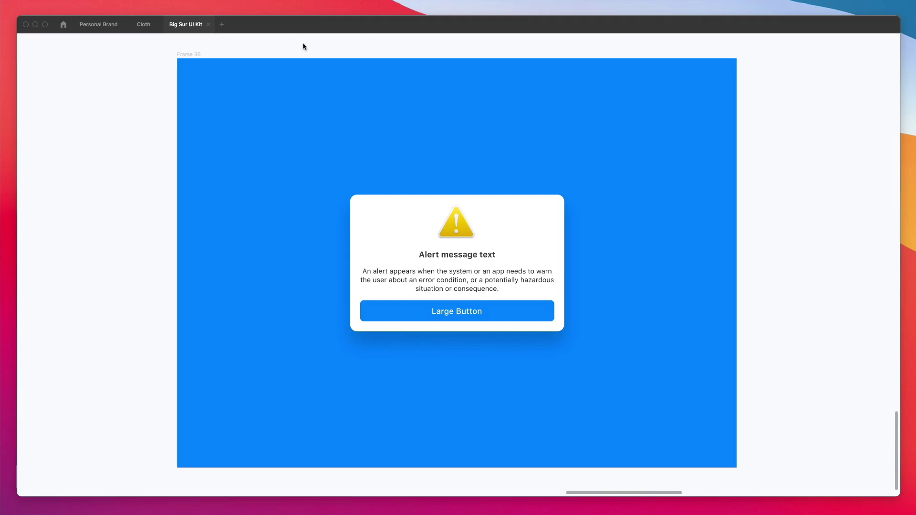
# - Resize the blue Frame 36 to 776 × 692 by its corner, keeping the card centred
pyautogui.click(190, 61)
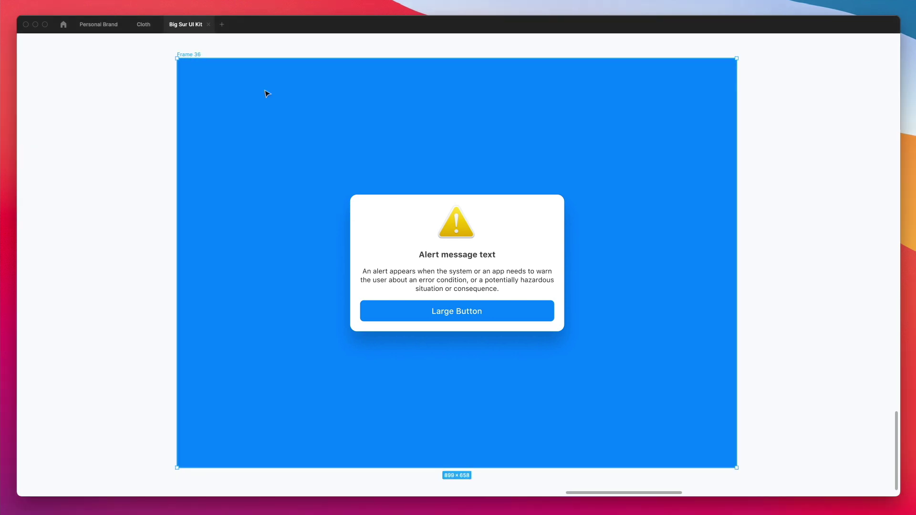
pyautogui.scroll(-3, 284, 100)
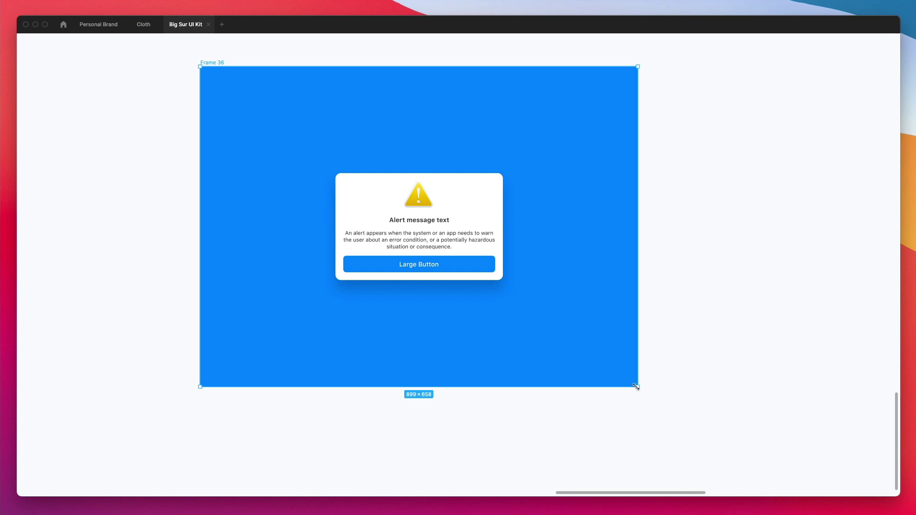
pyautogui.scroll(1, 583, 270)
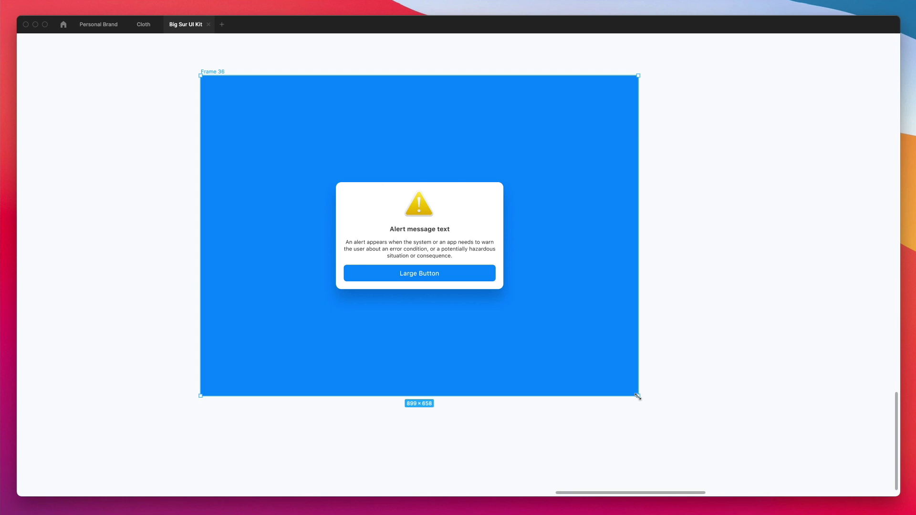
pyautogui.moveTo(622, 397); pyautogui.dragTo(579, 412)
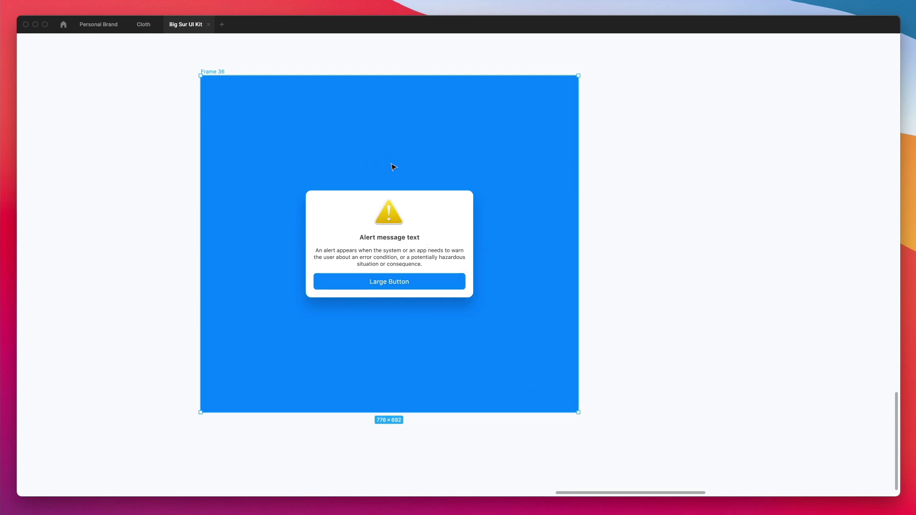
# - Narrow and re-widen the alert card to test rewrapping, leaving it at 344×219.82
pyautogui.click(385, 220)
pyautogui.moveTo(473, 240); pyautogui.dragTo(407, 237)
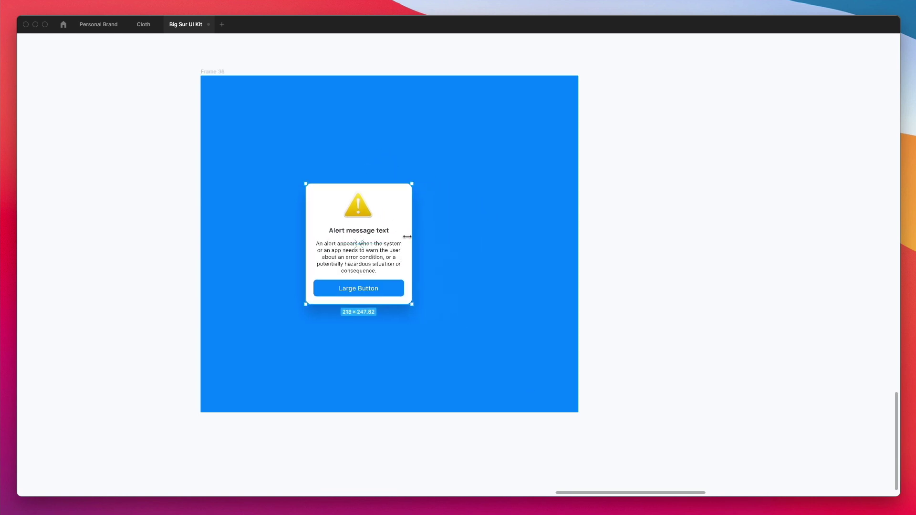
pyautogui.moveTo(494, 239)
pyautogui.mouseDown()
pyautogui.moveTo(507, 240)
pyautogui.moveTo(493, 241)
pyautogui.mouseUp()
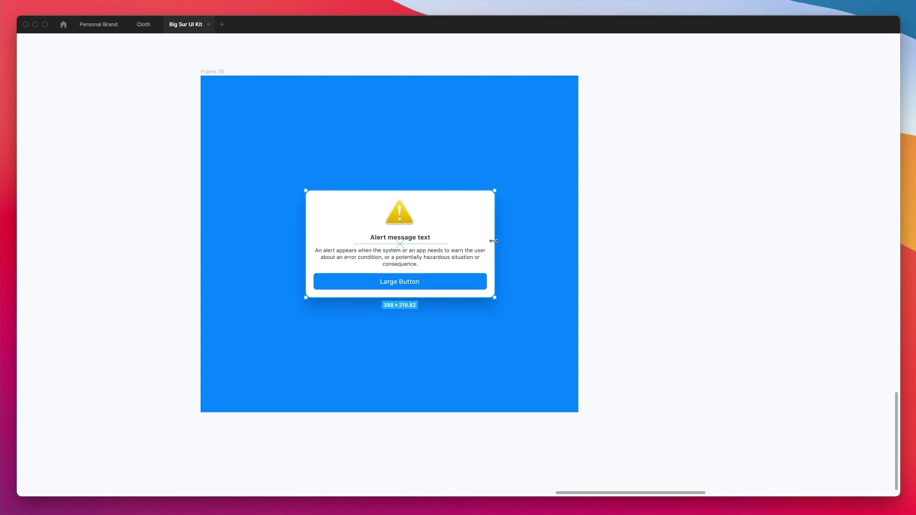
pyautogui.hotkey('shift', '1')
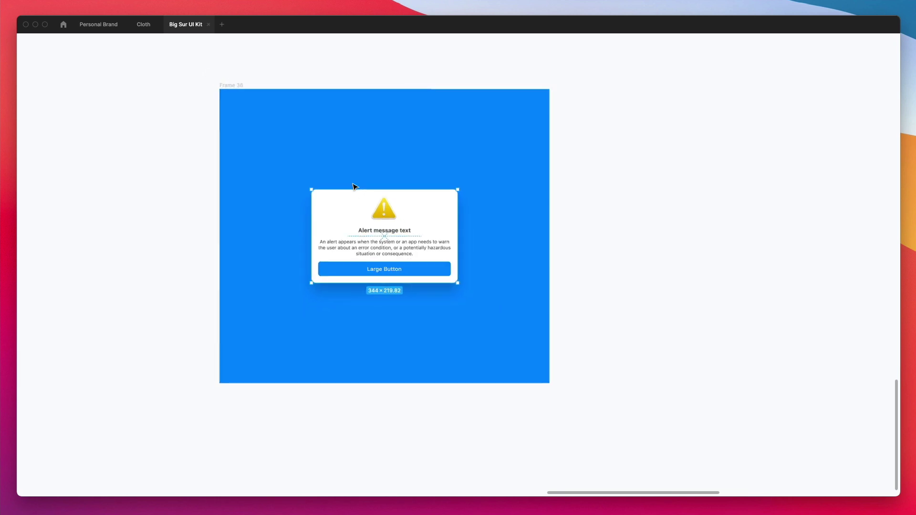
pyautogui.scroll(5, 353, 186)
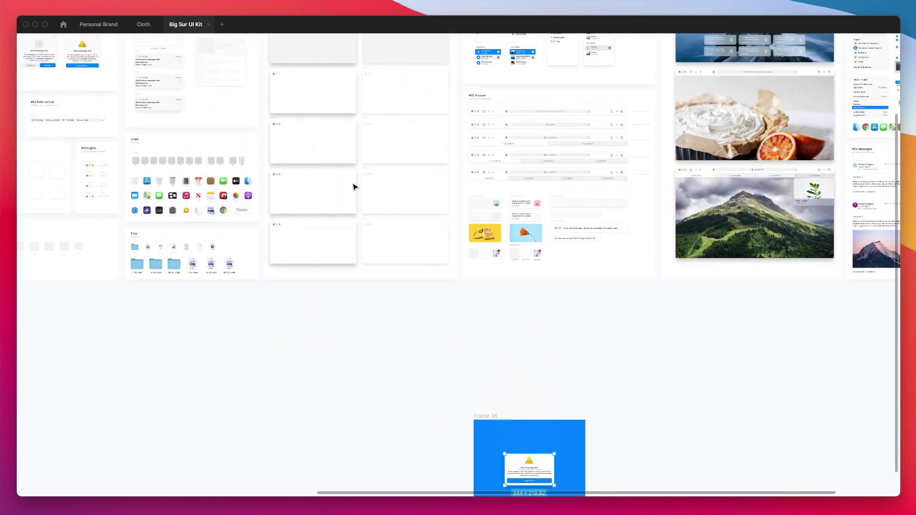
pyautogui.scroll(-2, 353, 187)
pyautogui.hscroll(-10, 353, 186)
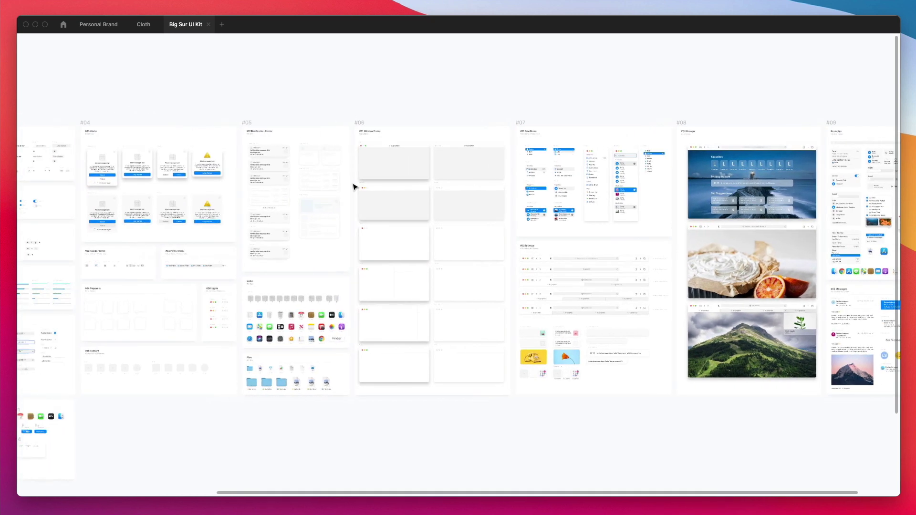
pyautogui.hscroll(-5, 353, 186)
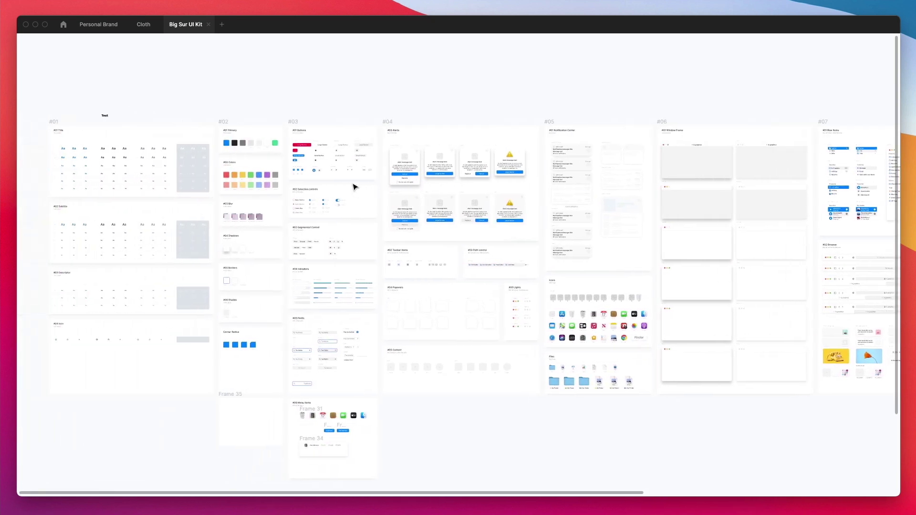
pyautogui.scroll(5, 353, 187)
pyautogui.hscroll(5, 354, 187)
pyautogui.scroll(-5, 353, 186)
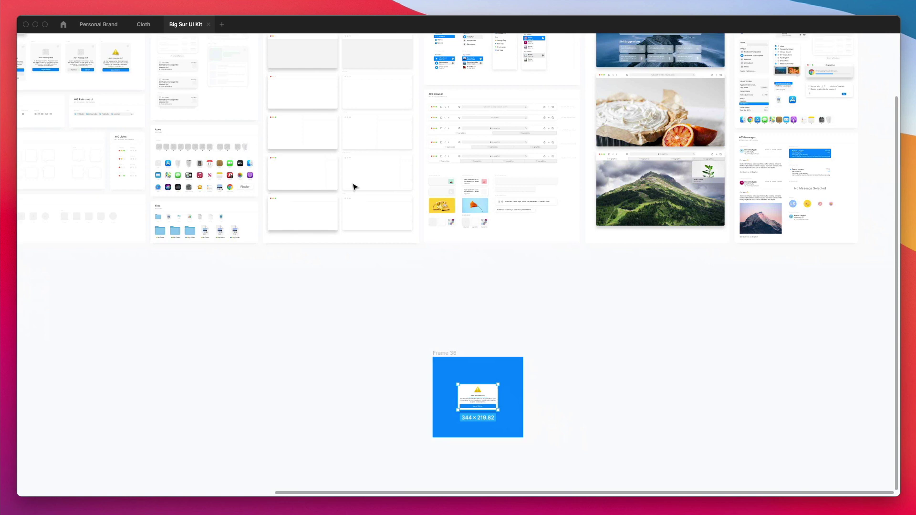
pyautogui.scroll(5, 479, 266)
pyautogui.scroll(5, 479, 266)
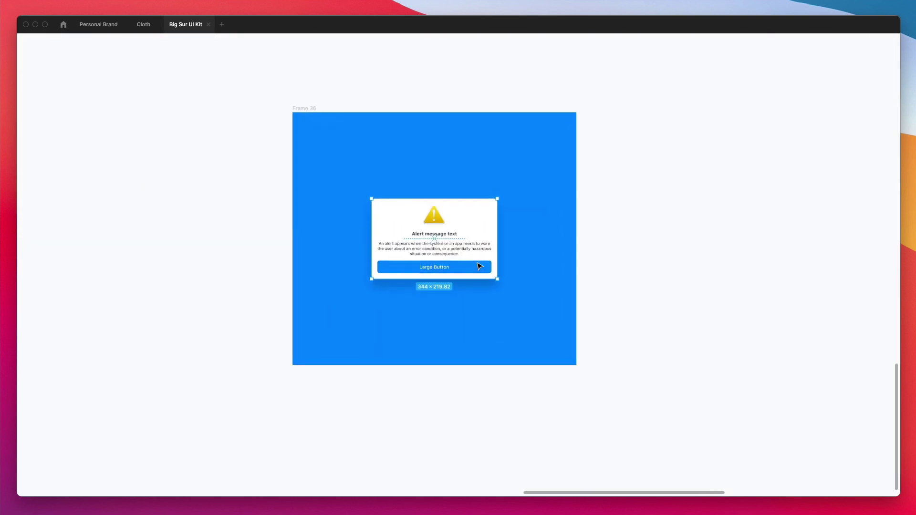
pyautogui.click(544, 253)
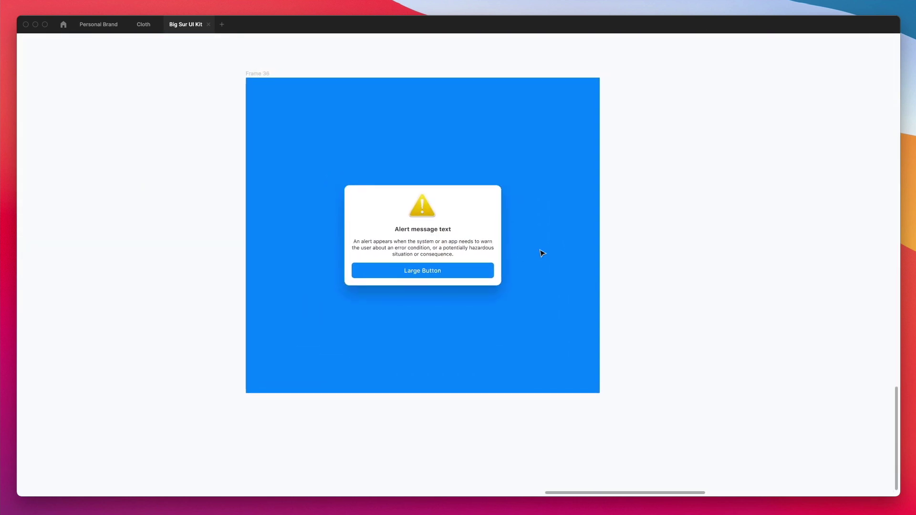
pyautogui.scroll(2, 539, 253)
pyautogui.hscroll(5, 539, 253)
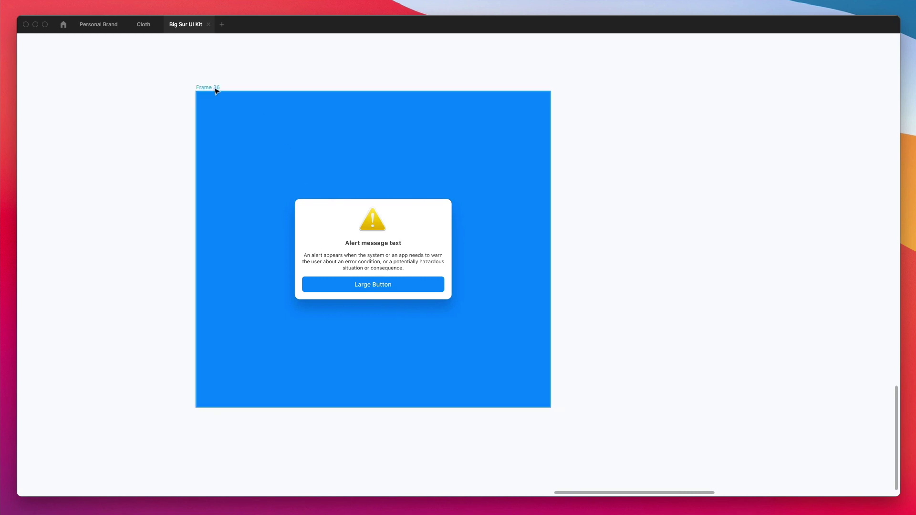
pyautogui.hscroll(5, 337, 127)
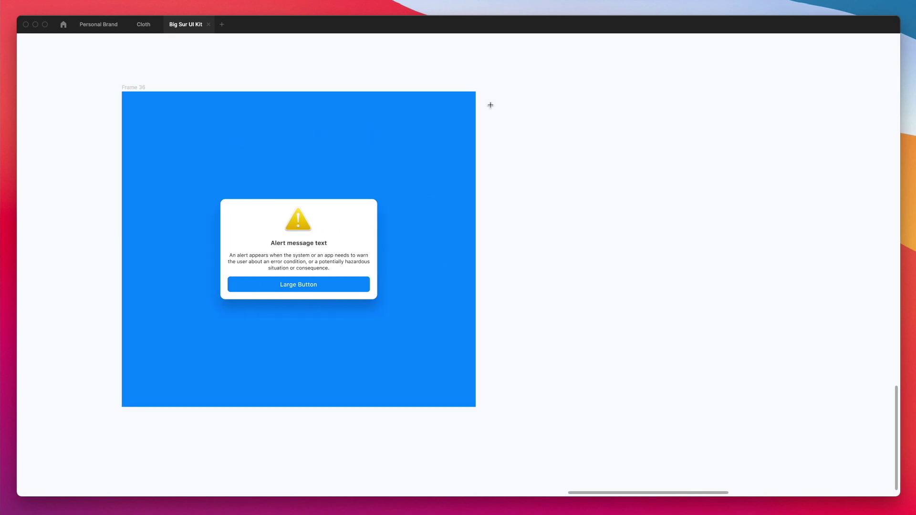
# - Restore the interface panels and draw a new 866 × 692 frame, Frame 37, right of Frame 36
pyautogui.press('super+backslash')
pyautogui.hscroll(3, 477, 98)
pyautogui.scroll(-3, 450, 94)
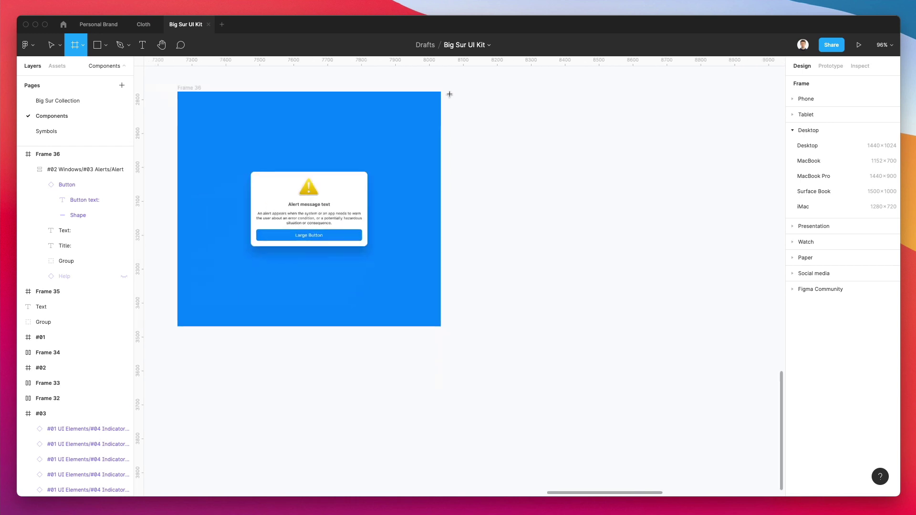
pyautogui.scroll(-3, 450, 94)
pyautogui.scroll(2, 454, 105)
pyautogui.moveTo(458, 114); pyautogui.dragTo(714, 317)
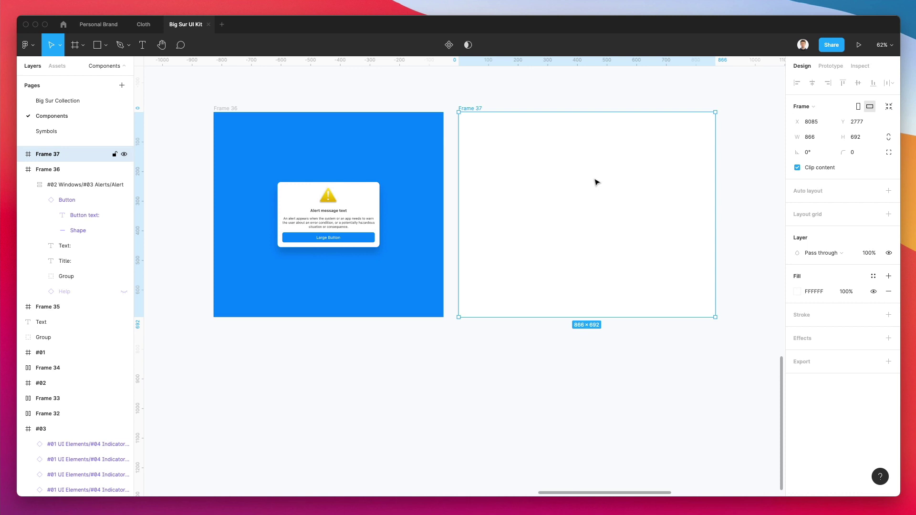
# - Draw a rectangle filling Frame 37 and give it Frame 36's blue
pyautogui.scroll(2, 596, 182)
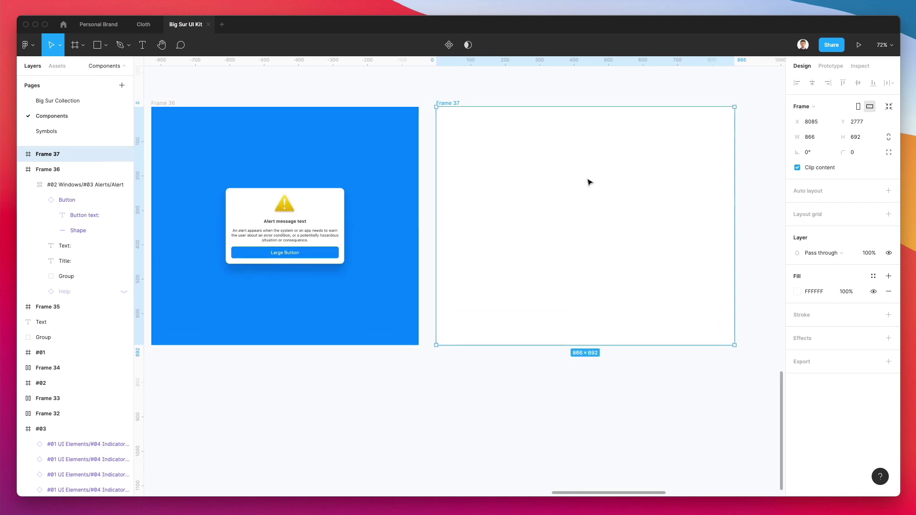
pyautogui.hscroll(-1, 549, 172)
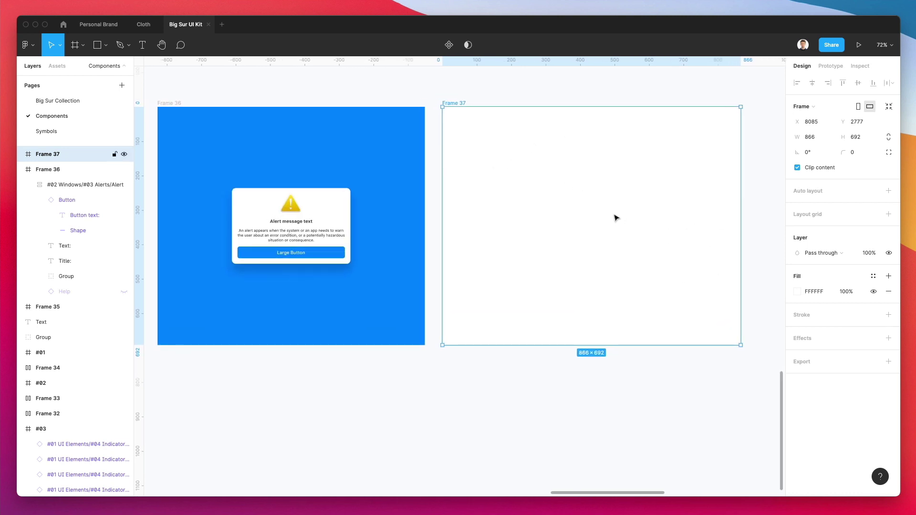
pyautogui.press('r')
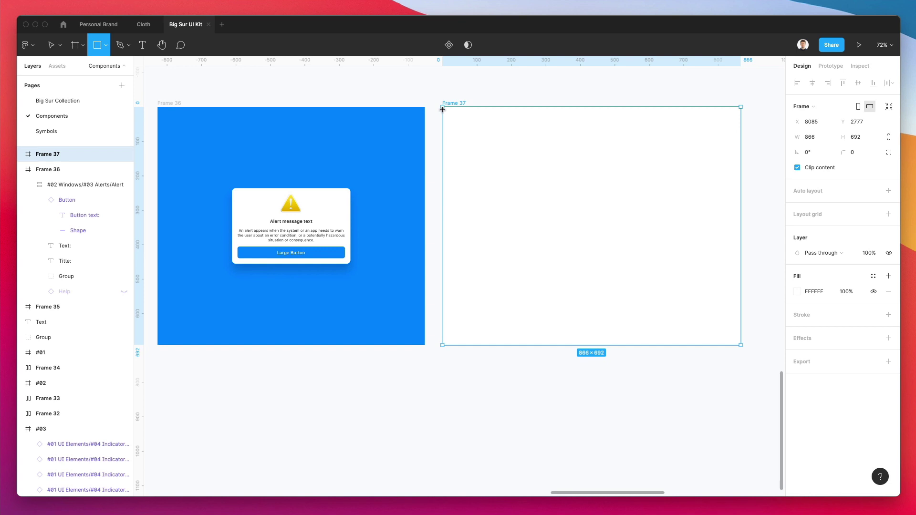
pyautogui.moveTo(443, 109); pyautogui.dragTo(741, 346)
pyautogui.press('i')
pyautogui.click(374, 187)
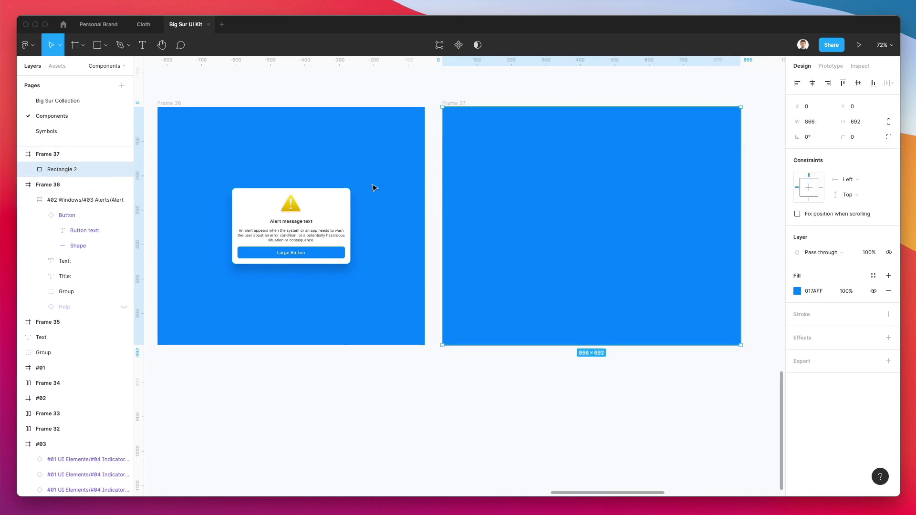
pyautogui.click(428, 159)
# - Delete the blue rectangle, restoring an accidentally deleted Frame 37, so the frame is empty
pyautogui.click(500, 182)
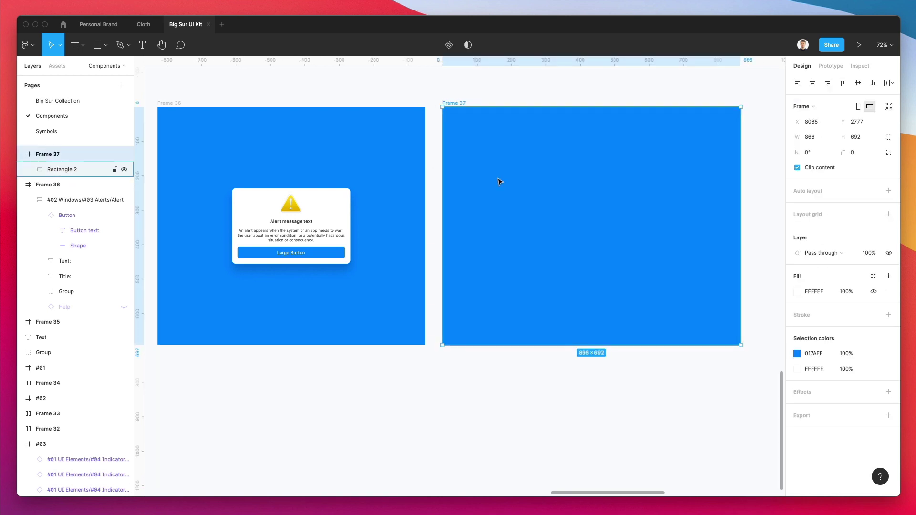
pyautogui.press('Delete')
pyautogui.hotkey('ctrl', 'z')
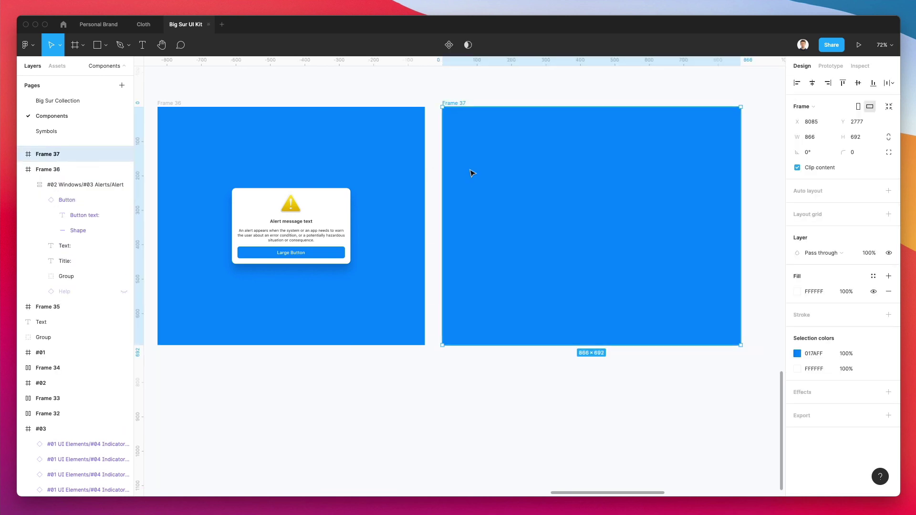
pyautogui.click(470, 172)
pyautogui.press('Delete')
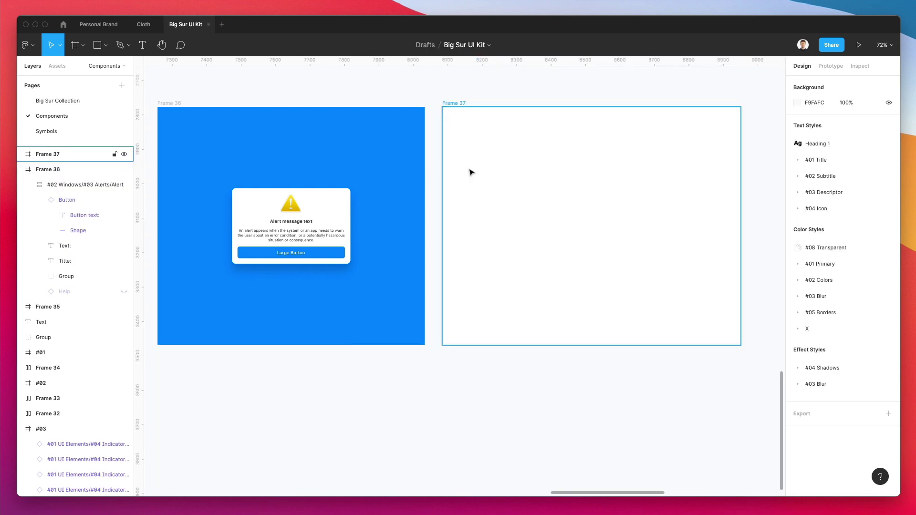
# - Fill Frame 37 with Frame 36's blue, 017AFF, sampled from the canvas
pyautogui.click(449, 106)
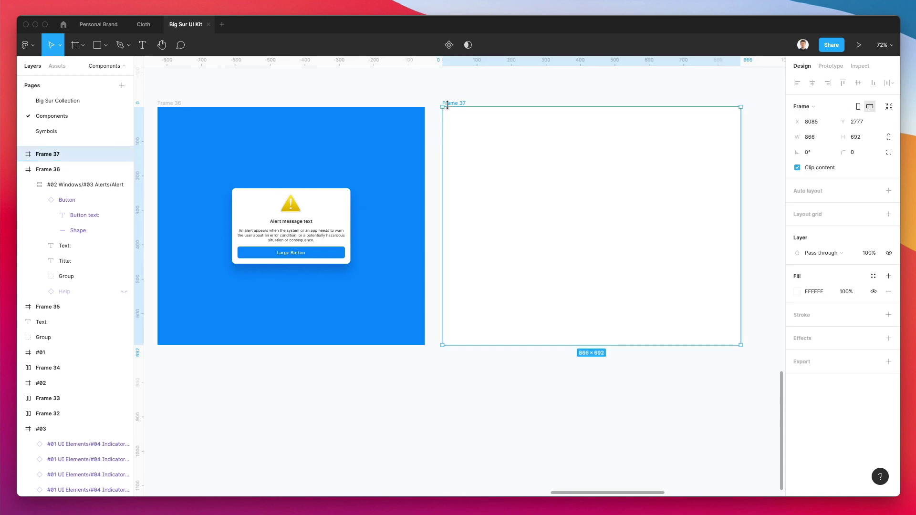
pyautogui.click(798, 291)
pyautogui.click(684, 391)
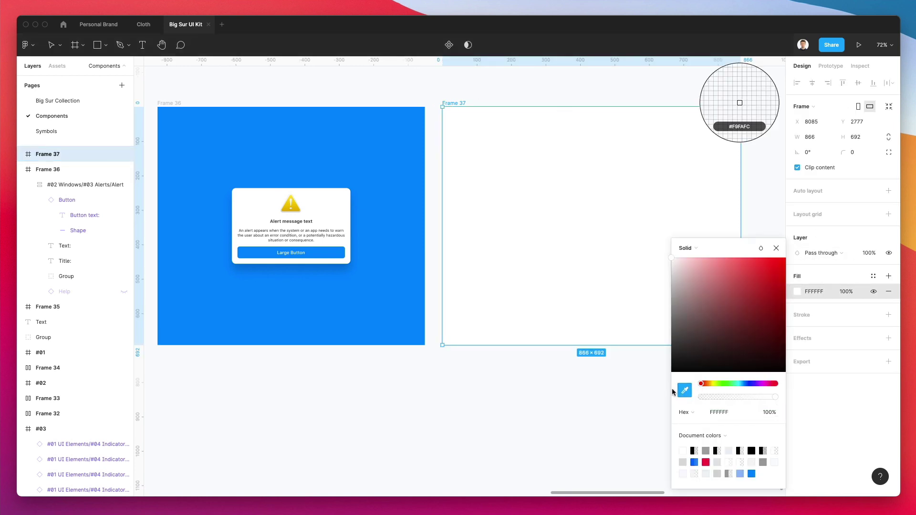
pyautogui.click(409, 285)
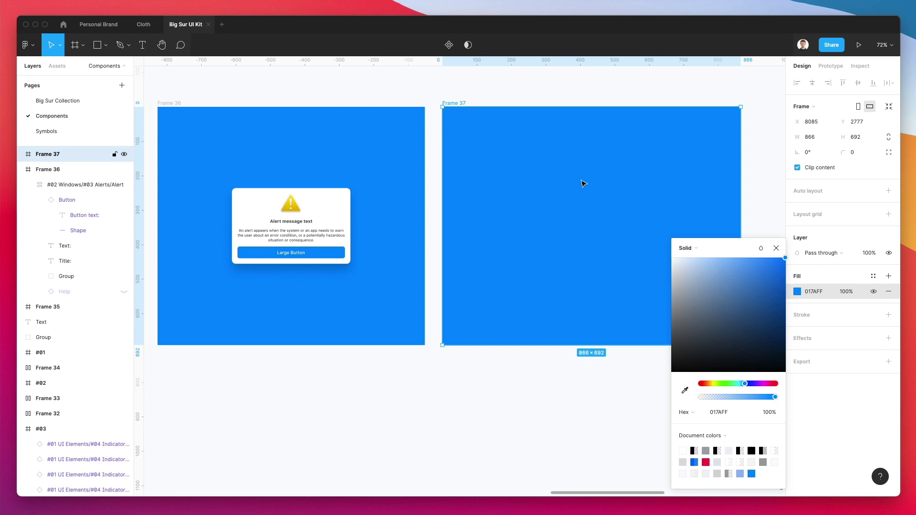
pyautogui.press('Escape')
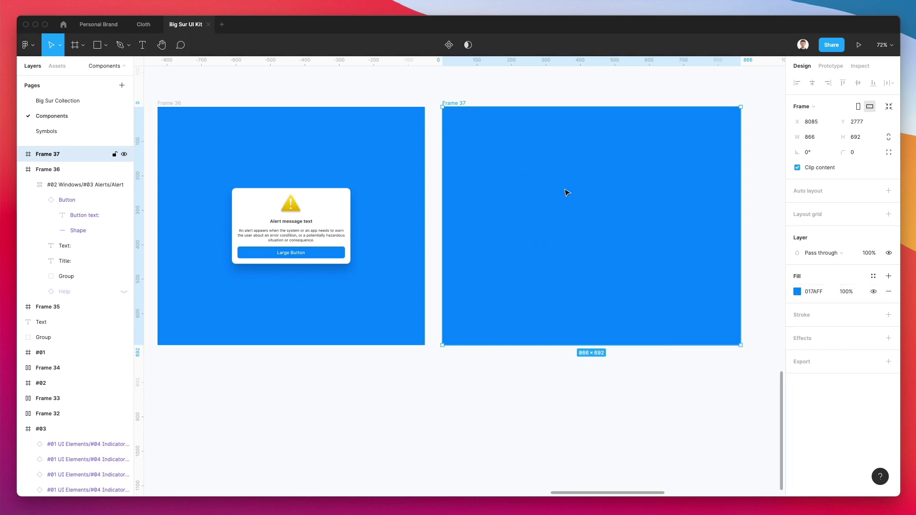
# - Shrink Frame 37 to 731 × 572, then revert it to 866×692
pyautogui.moveTo(740, 345); pyautogui.dragTo(627, 322)
pyautogui.hotkey('ctrl', 'z')
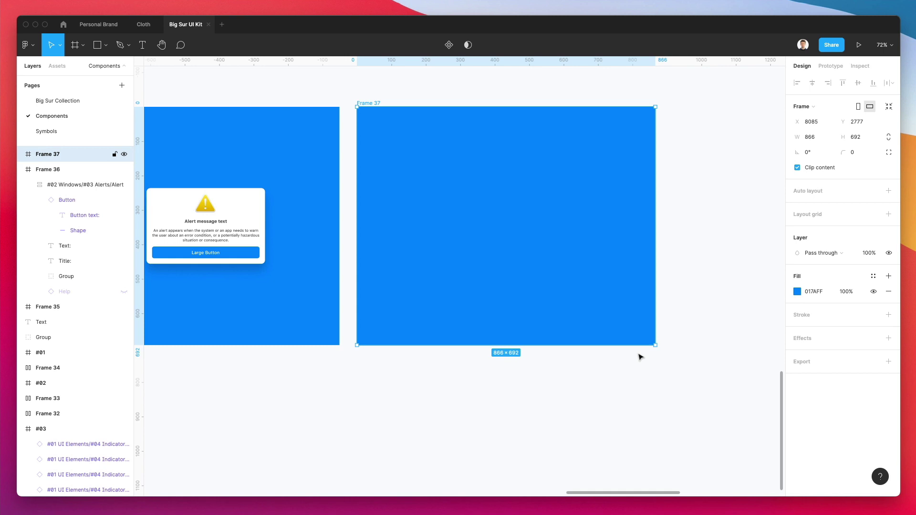
pyautogui.hscroll(-3, 536, 299)
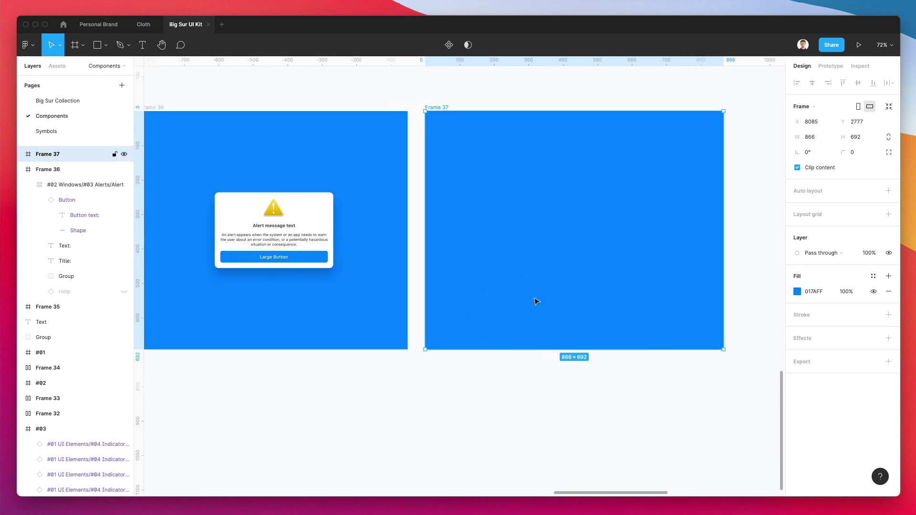
pyautogui.click(519, 371)
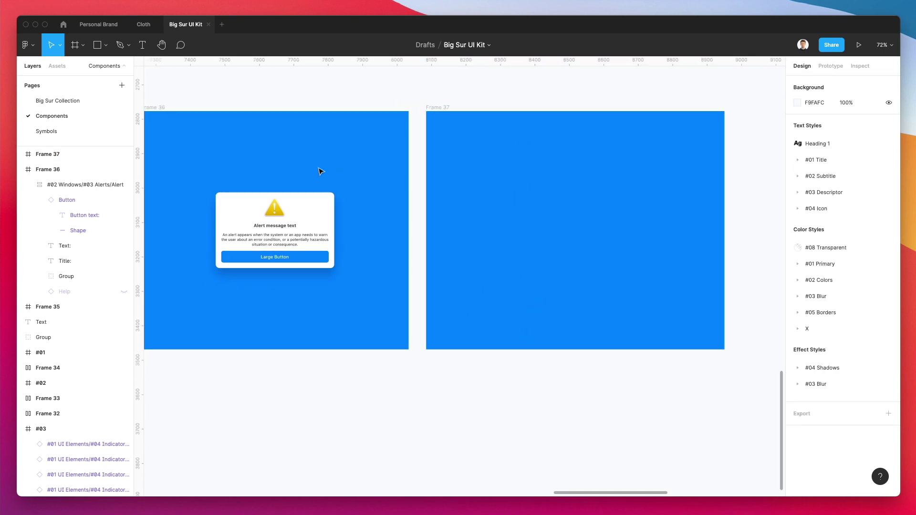
# - Draw Frame 38, a 337×214 frame inside Frame 37, with white FFFFFF fill and corner radius 13
pyautogui.click(309, 203)
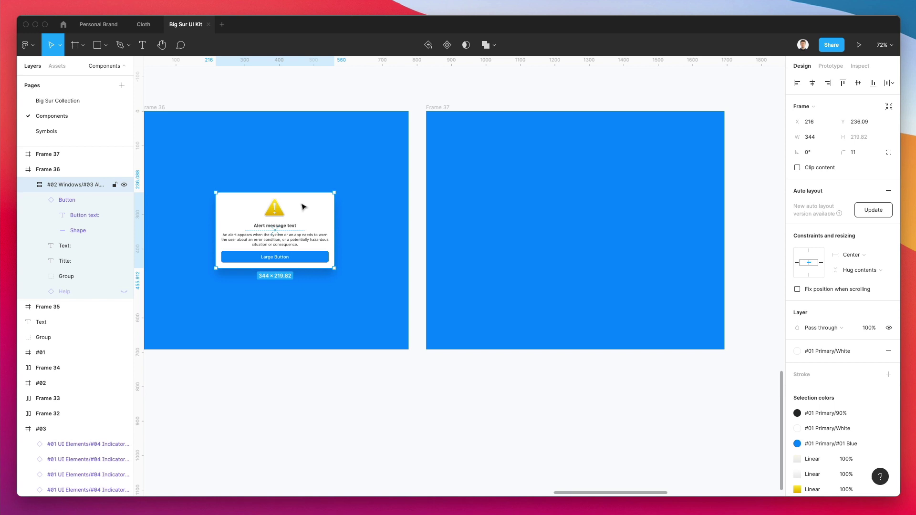
pyautogui.click(567, 216)
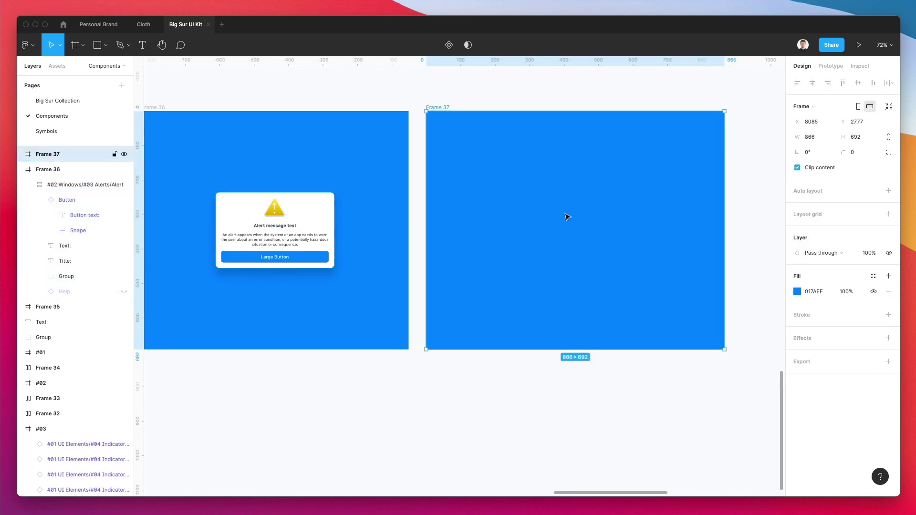
pyautogui.press('r')
pyautogui.press('f')
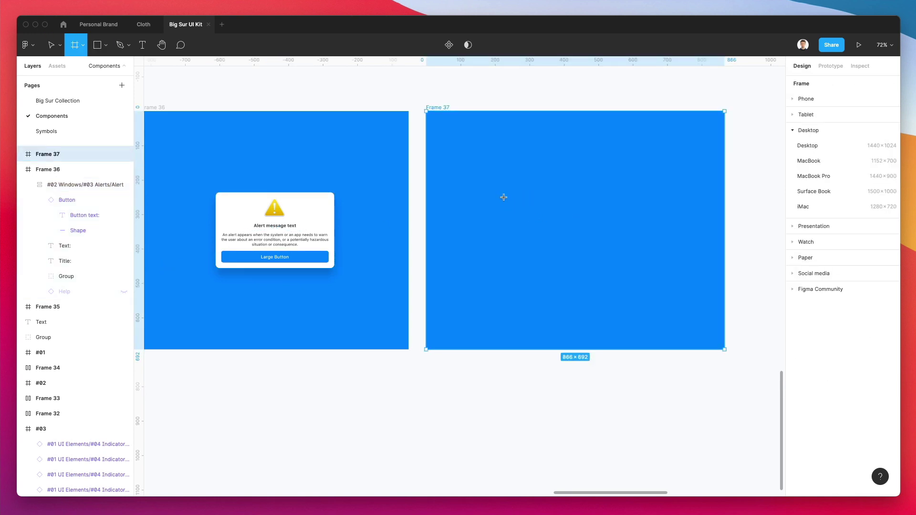
pyautogui.moveTo(512, 195); pyautogui.dragTo(629, 267)
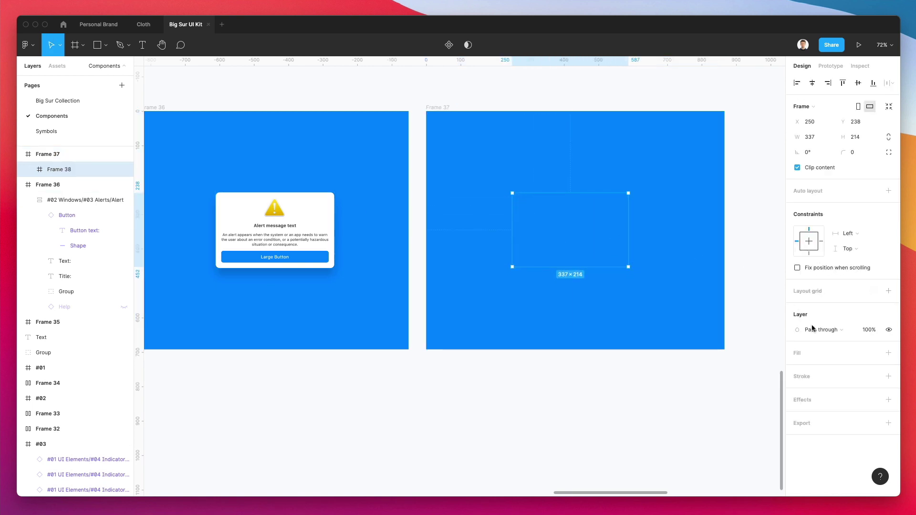
pyautogui.click(796, 354)
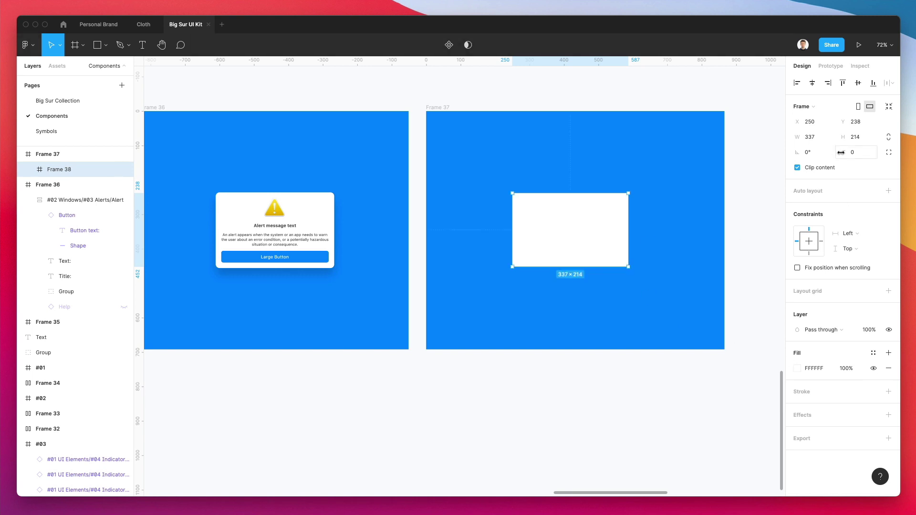
pyautogui.moveTo(841, 153); pyautogui.dragTo(83, 157)
pyautogui.click(565, 158)
pyautogui.scroll(5, 529, 196)
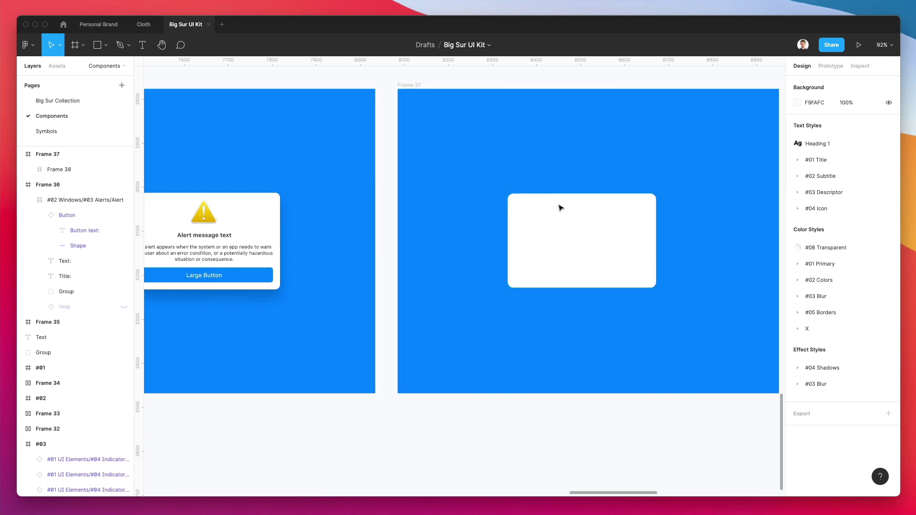
pyautogui.hscroll(-3, 506, 220)
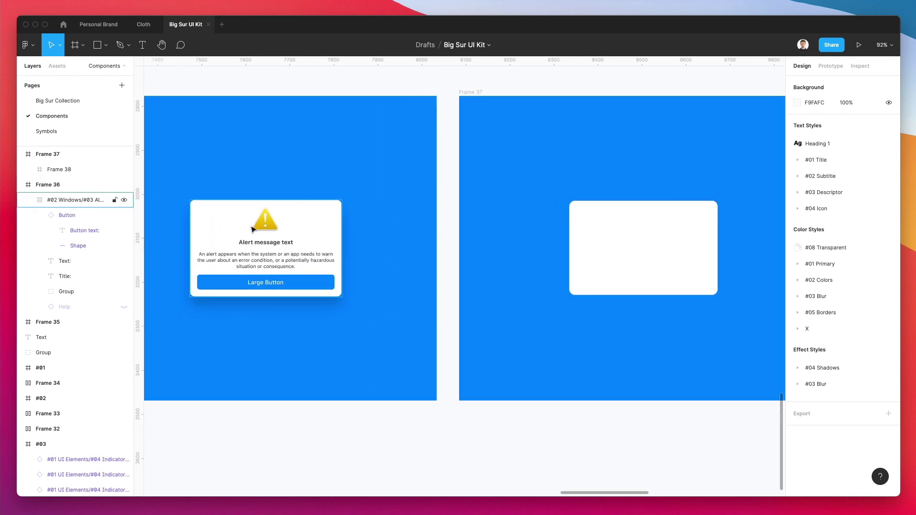
# - Copy the original alert's warning icon into the new white card
pyautogui.click(286, 228)
pyautogui.doubleClick(275, 228)
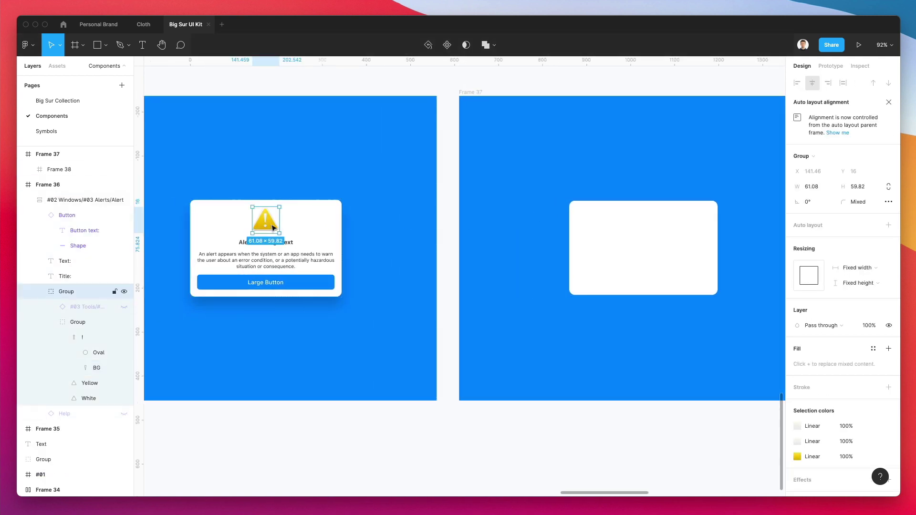
pyautogui.hscroll(6, 515, 227)
pyautogui.click(491, 223)
pyautogui.press('super+v')
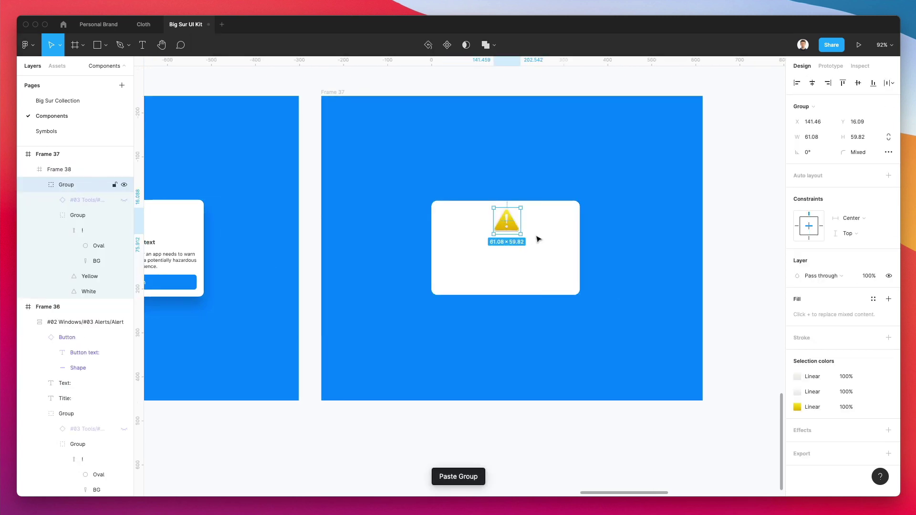
pyautogui.hscroll(-5, 280, 256)
# - Paste copies of the original alert's title and description text into the new card
pyautogui.click(66, 399)
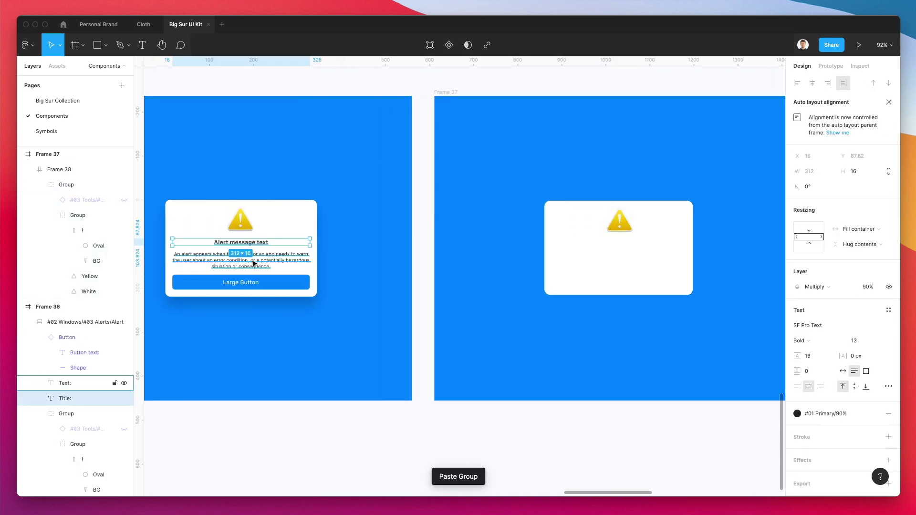
pyautogui.keyDown('shift'); pyautogui.click(65, 383); pyautogui.keyUp('shift')
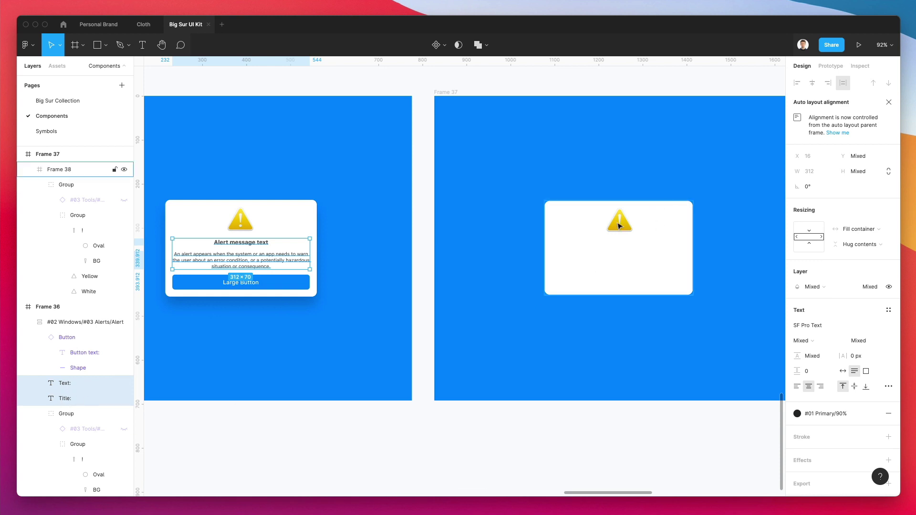
pyautogui.press('super+v')
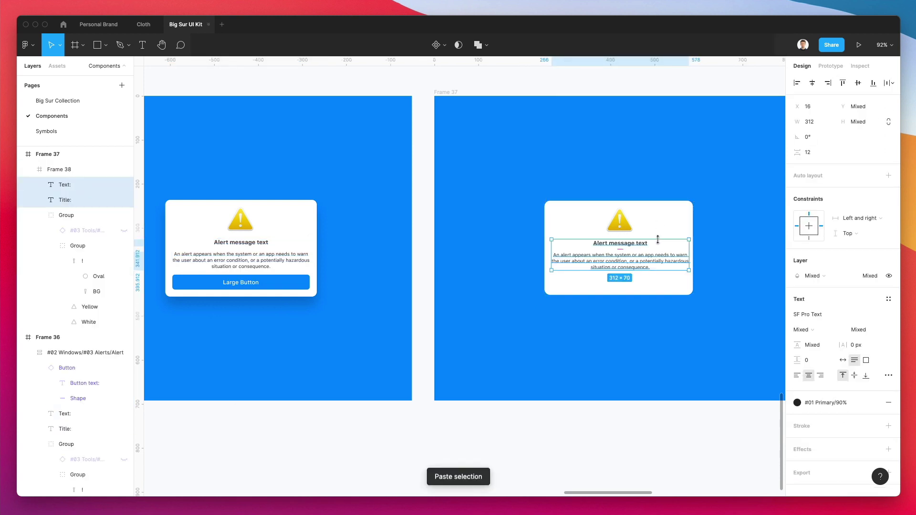
pyautogui.click(73, 216)
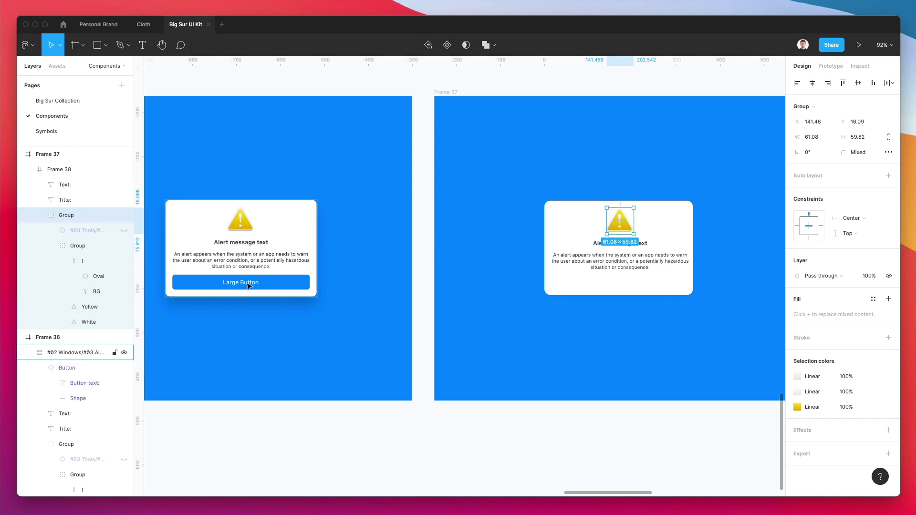
# - Copy the original alert's Large Button into the new card
pyautogui.doubleClick(275, 285)
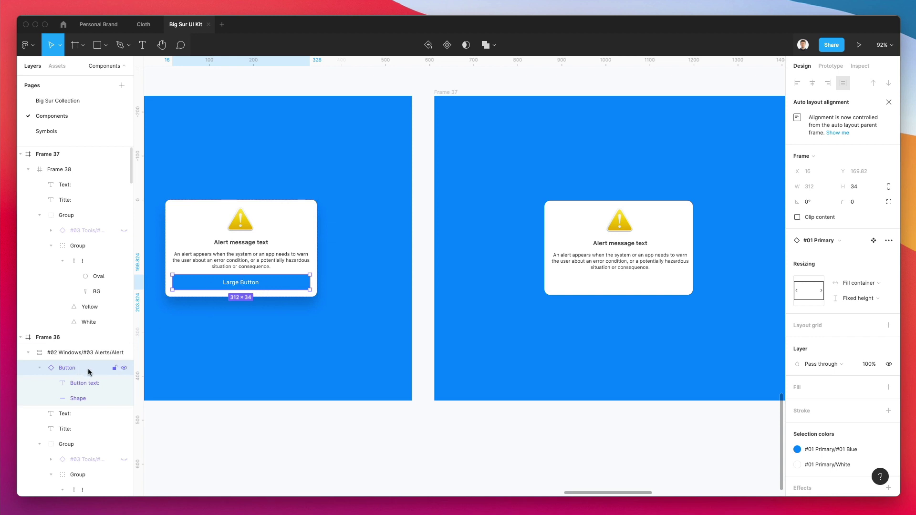
pyautogui.click(633, 285)
pyautogui.hotkey('ctrl', 'v')
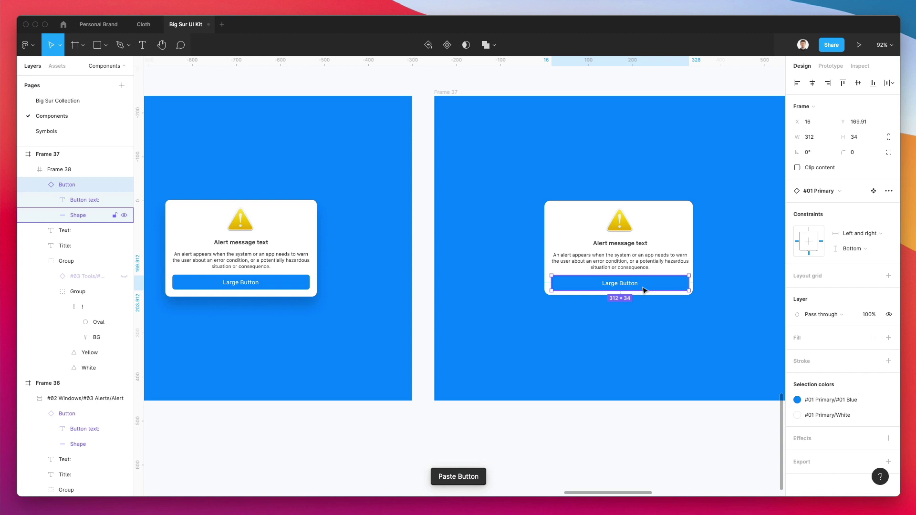
pyautogui.click(676, 231)
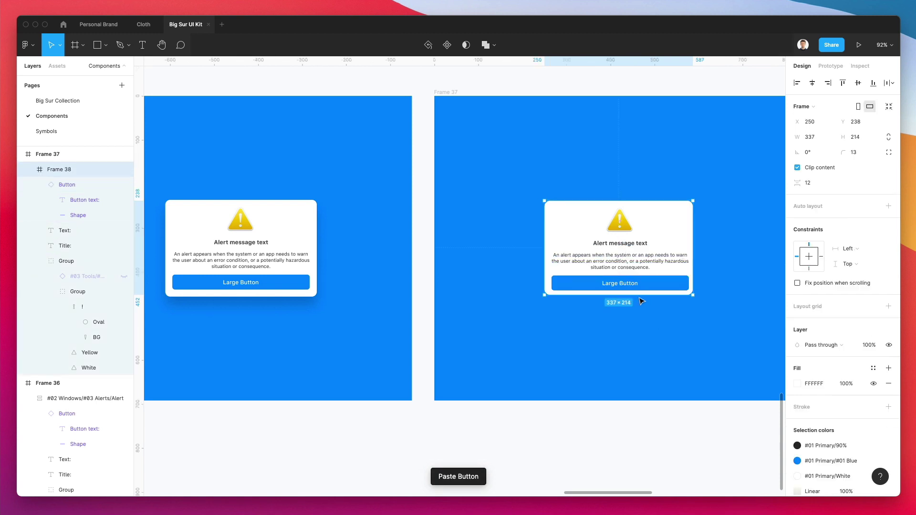
# - Drag the new card's corner to test how its content reflows
pyautogui.scroll(5, 677, 286)
pyautogui.hscroll(3, 678, 288)
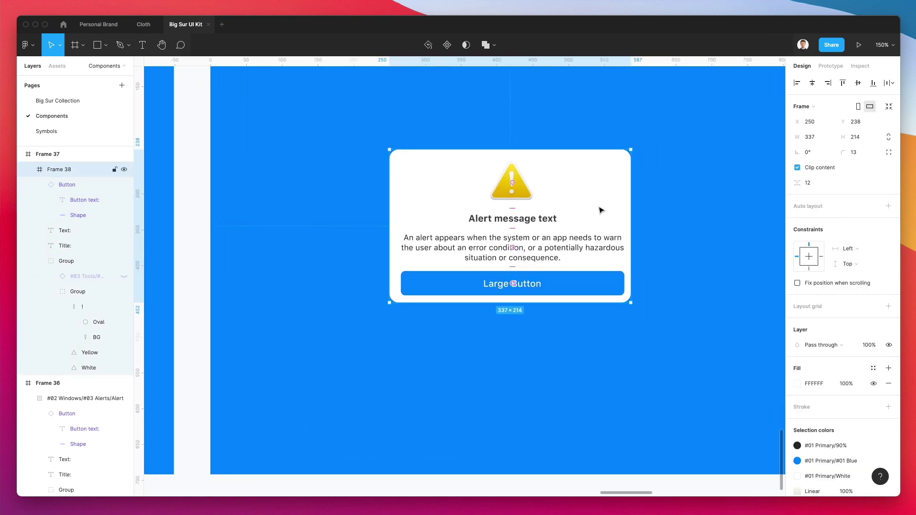
pyautogui.moveTo(628, 304); pyautogui.dragTo(652, 315)
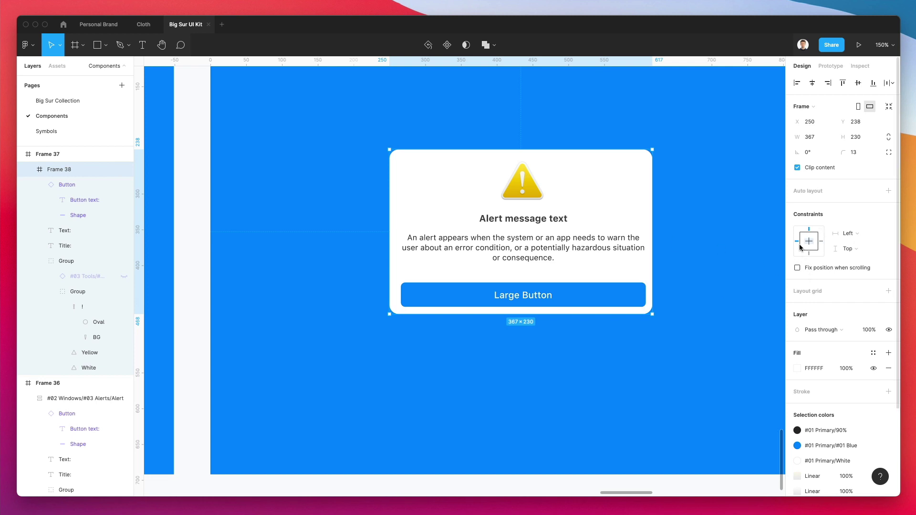
pyautogui.scroll(-3, 757, 256)
pyautogui.scroll(-1, 595, 241)
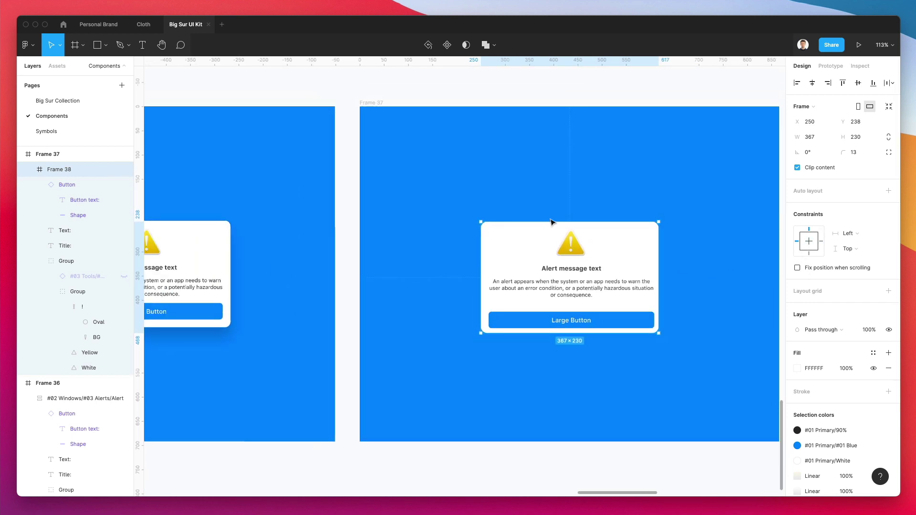
pyautogui.press('Escape')
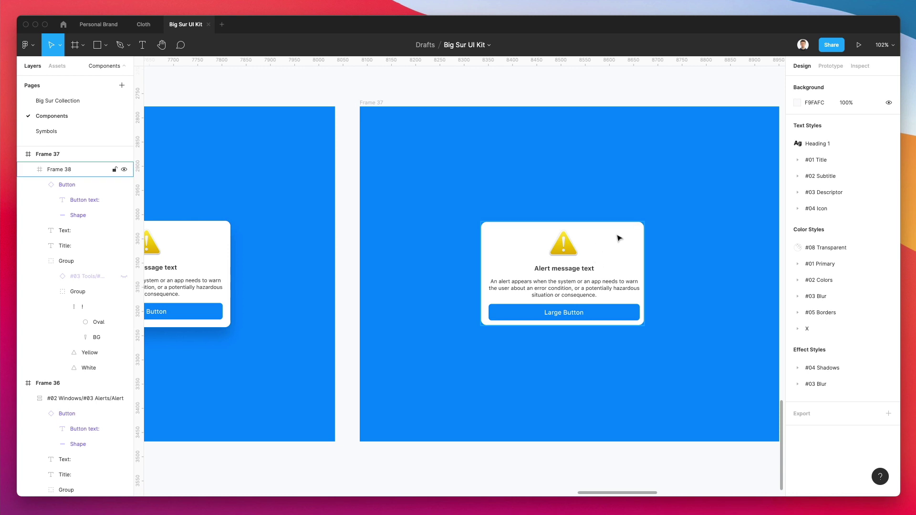
# - Centre the new alert card horizontally in Frame 37
pyautogui.click(578, 291)
pyautogui.click(578, 289)
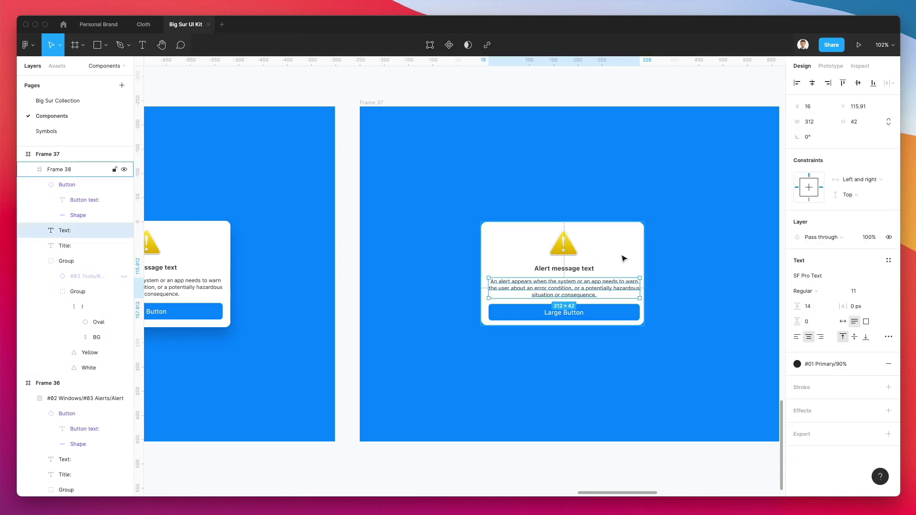
pyautogui.press('Escape')
pyautogui.click(812, 83)
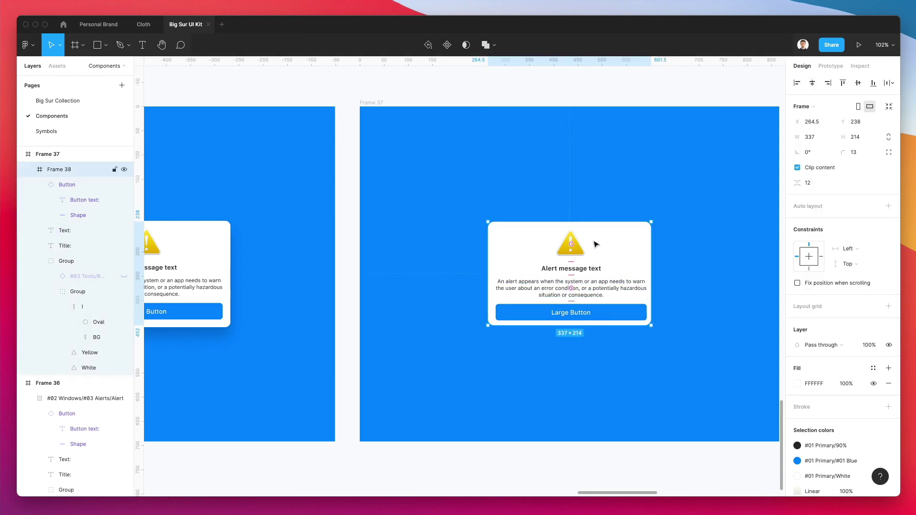
pyautogui.press('Escape')
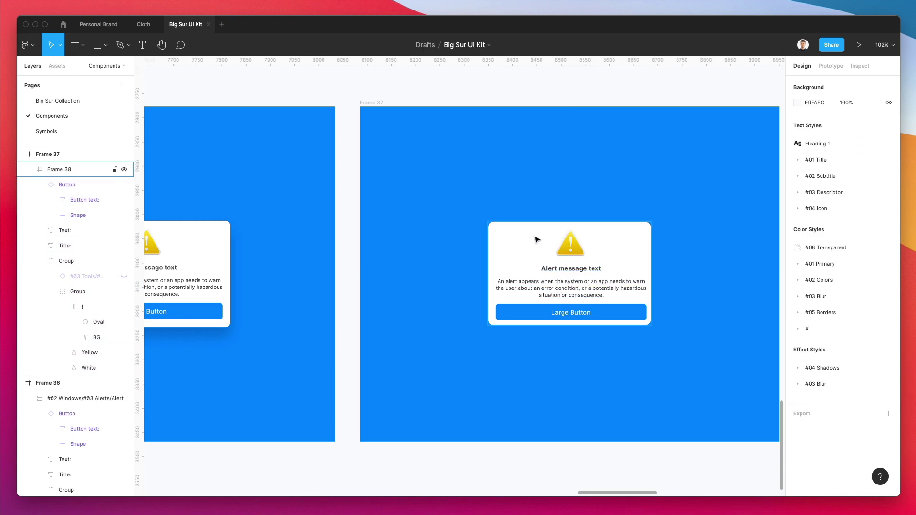
# - Widen the alert card slightly to 342×214, then select Frame 37
pyautogui.click(650, 279)
pyautogui.moveTo(650, 287); pyautogui.dragTo(652, 287)
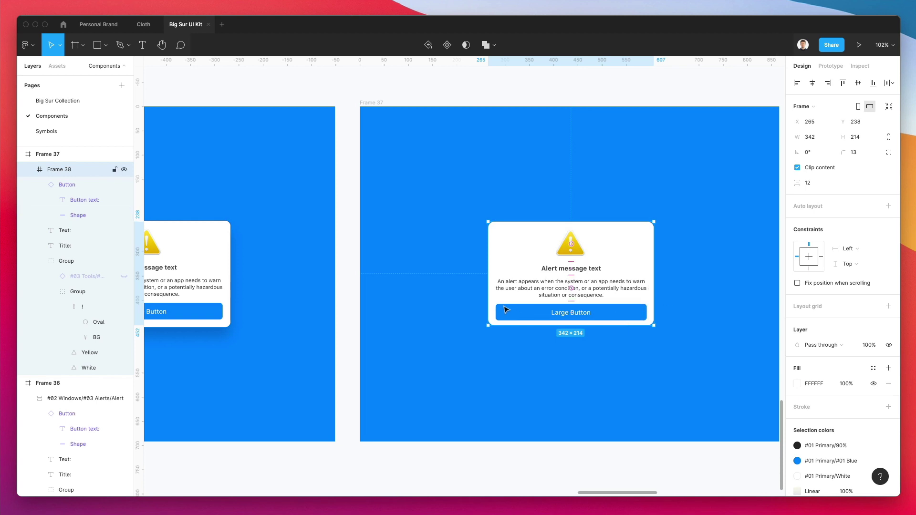
pyautogui.click(569, 376)
pyautogui.click(560, 257)
pyautogui.click(567, 185)
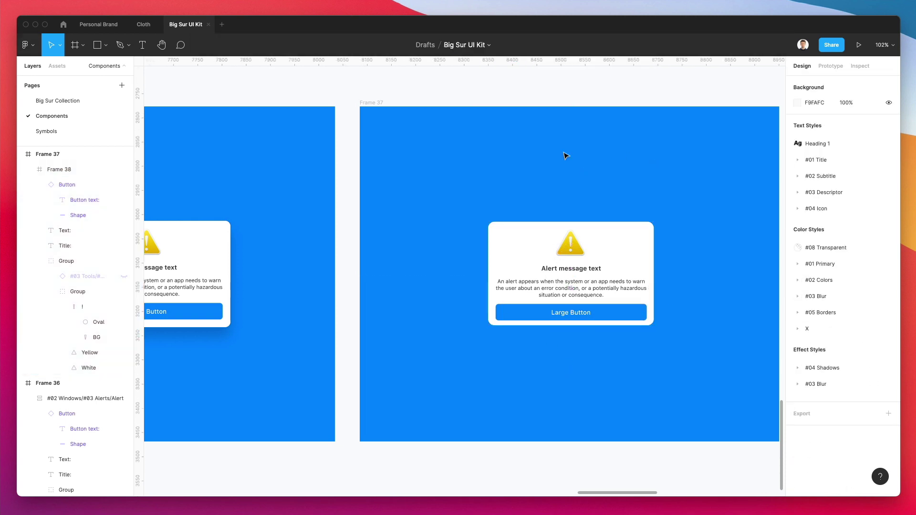
pyautogui.click(368, 108)
pyautogui.scroll(-3, 533, 170)
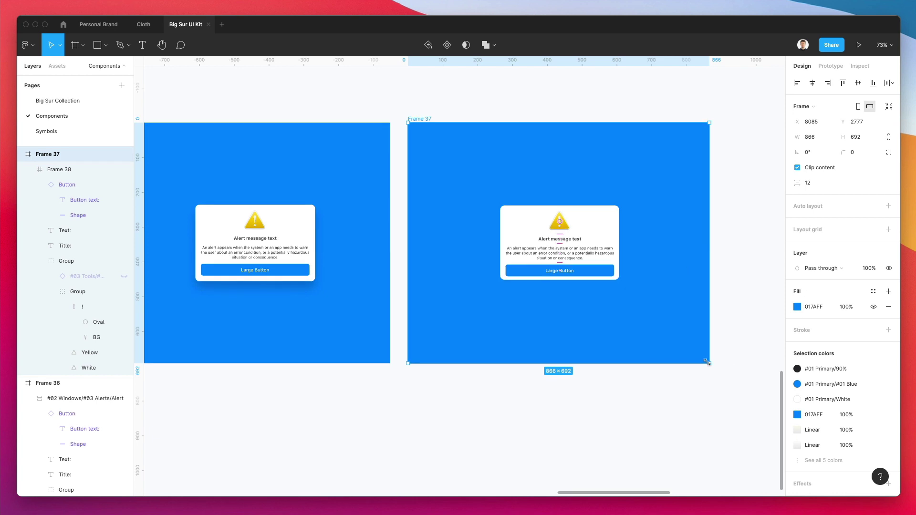
pyautogui.moveTo(673, 335); pyautogui.dragTo(714, 352)
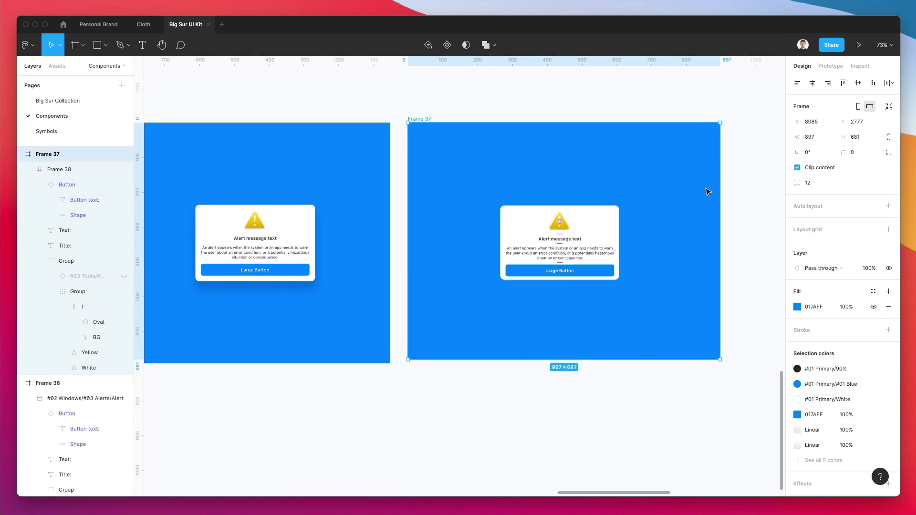
pyautogui.click(748, 195)
pyautogui.click(572, 231)
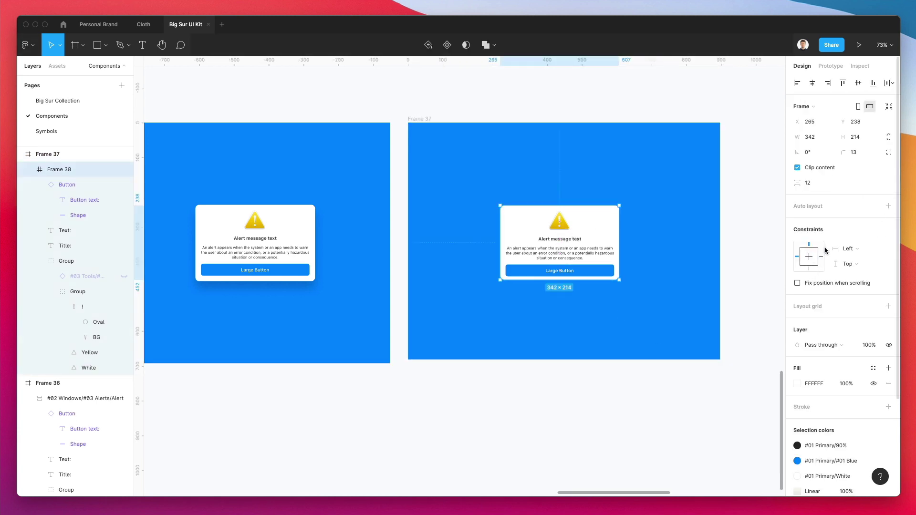
pyautogui.click(499, 165)
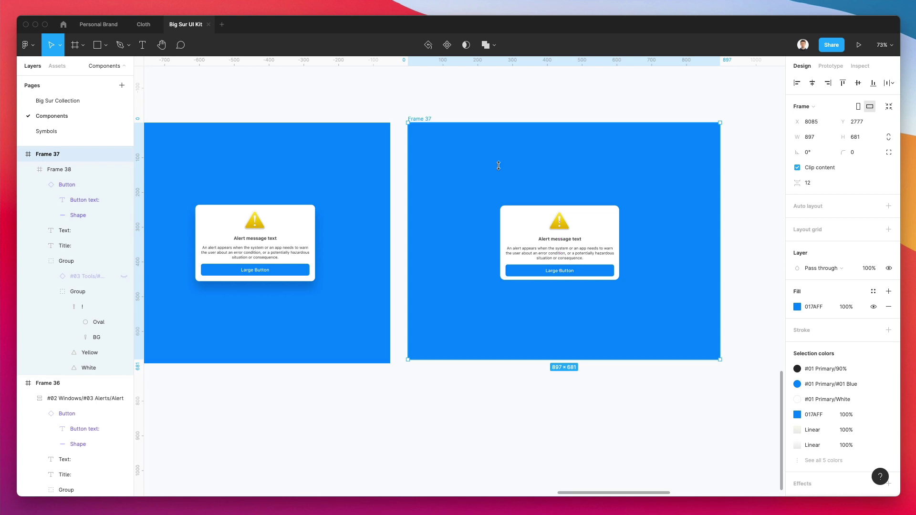
pyautogui.click(534, 223)
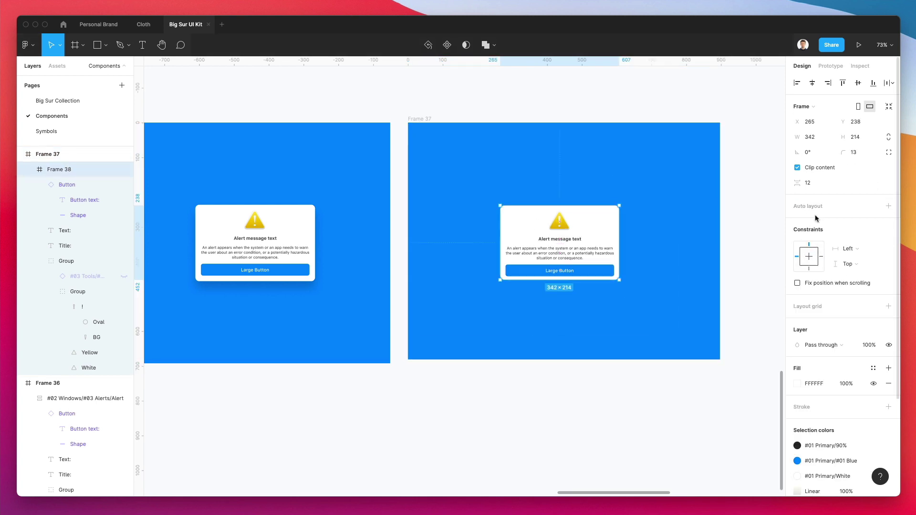
pyautogui.click(849, 249)
pyautogui.click(852, 234)
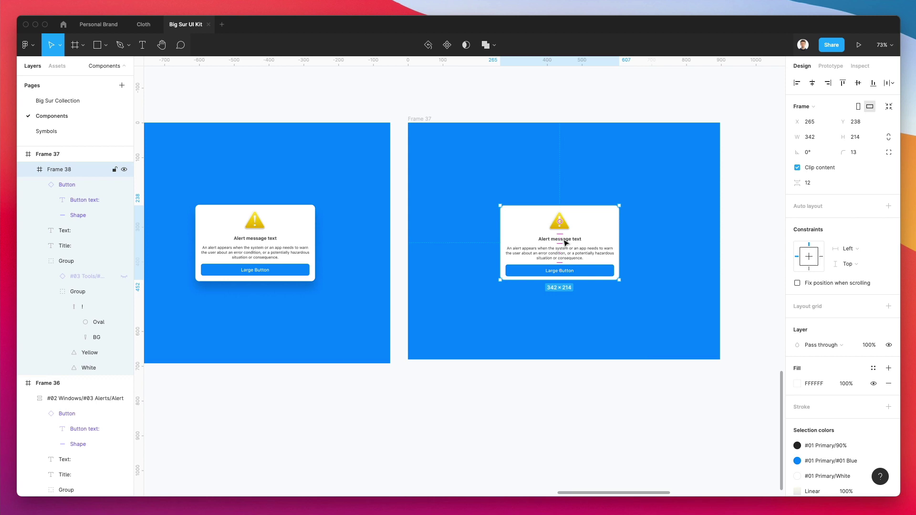
# - Add auto layout to Frame 38 with a left constraint and horizontally centred contents
pyautogui.hotkey('shift', 'a')
pyautogui.scroll(5, 616, 203)
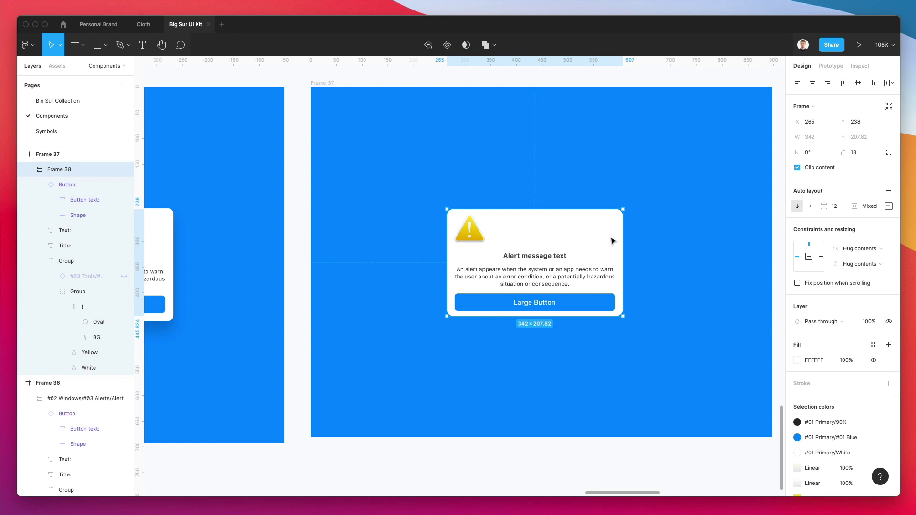
pyautogui.click(809, 258)
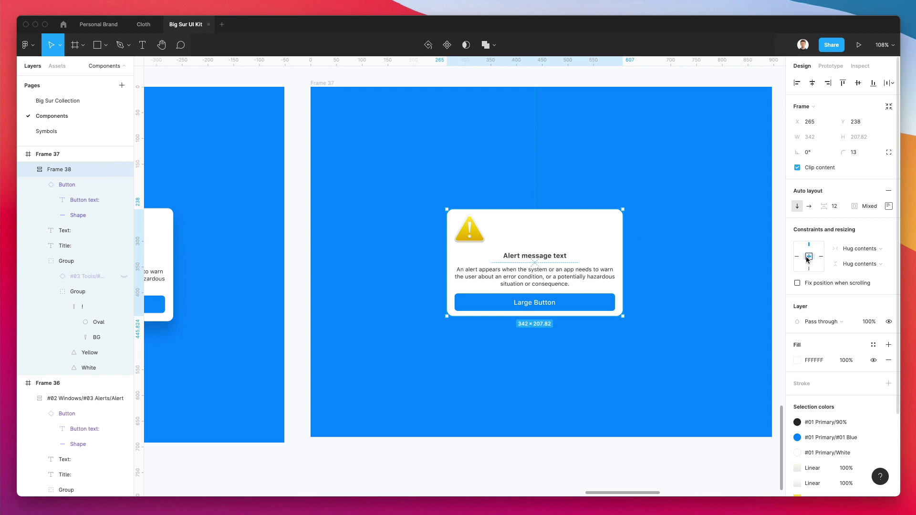
pyautogui.click(796, 256)
pyautogui.click(889, 206)
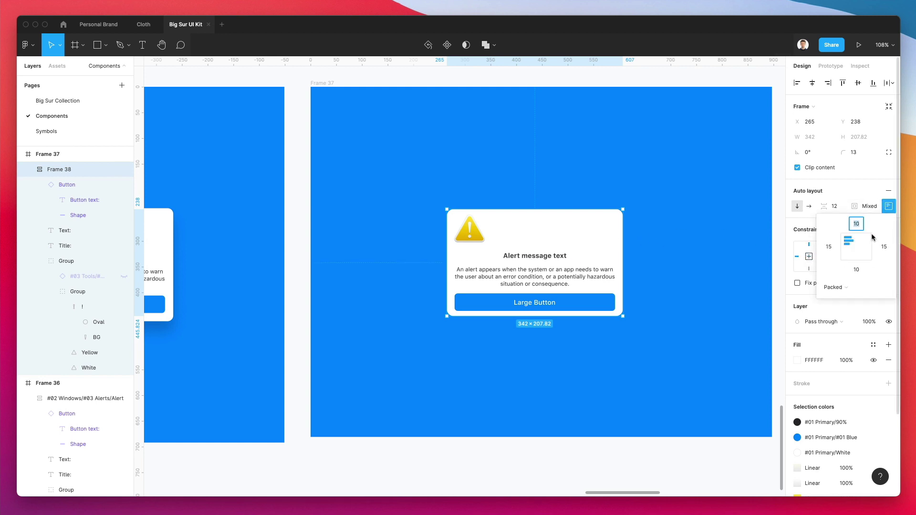
pyautogui.click(854, 252)
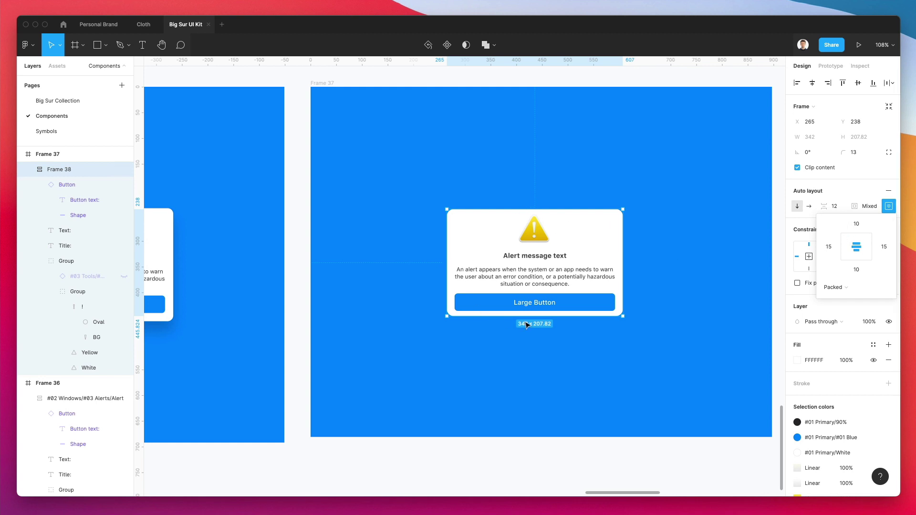
# - Set the card's top and bottom padding to 15
pyautogui.click(857, 225)
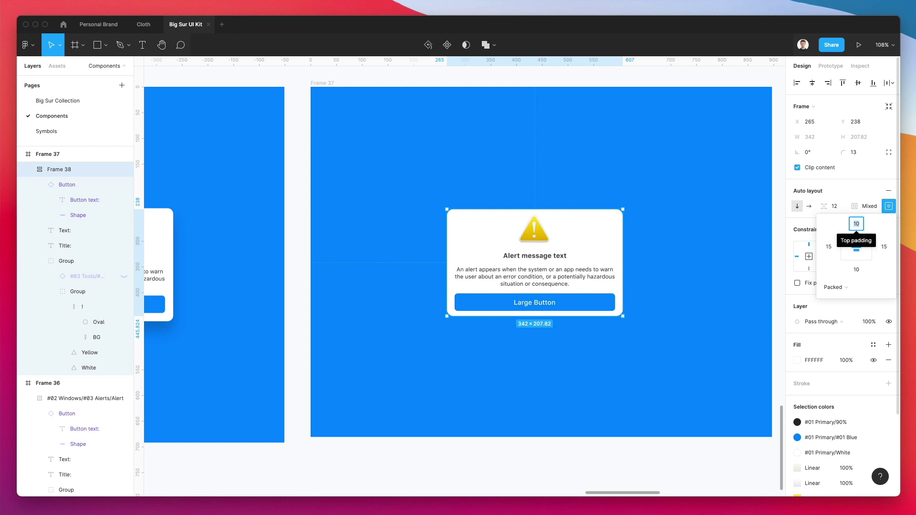
pyautogui.write('15')
pyautogui.press('Return')
pyautogui.click(857, 269)
pyautogui.write('1')
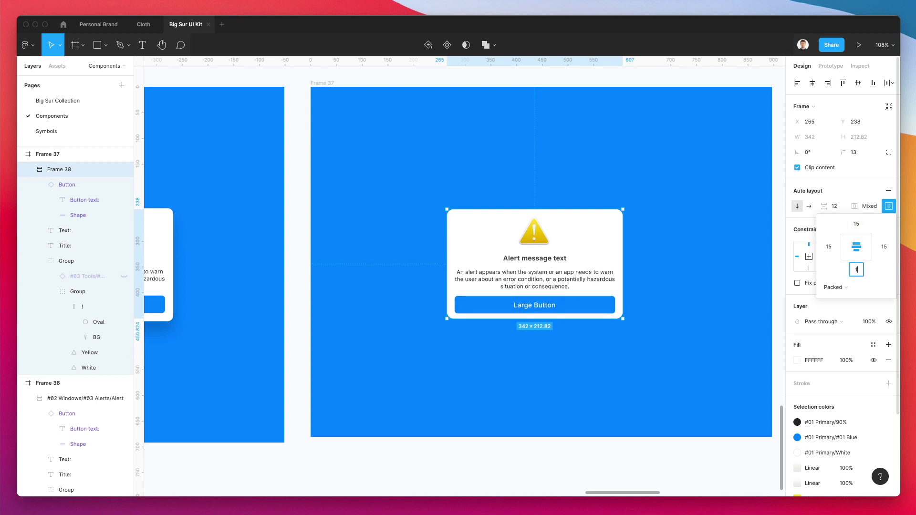
pyautogui.write('5')
pyautogui.press('Return')
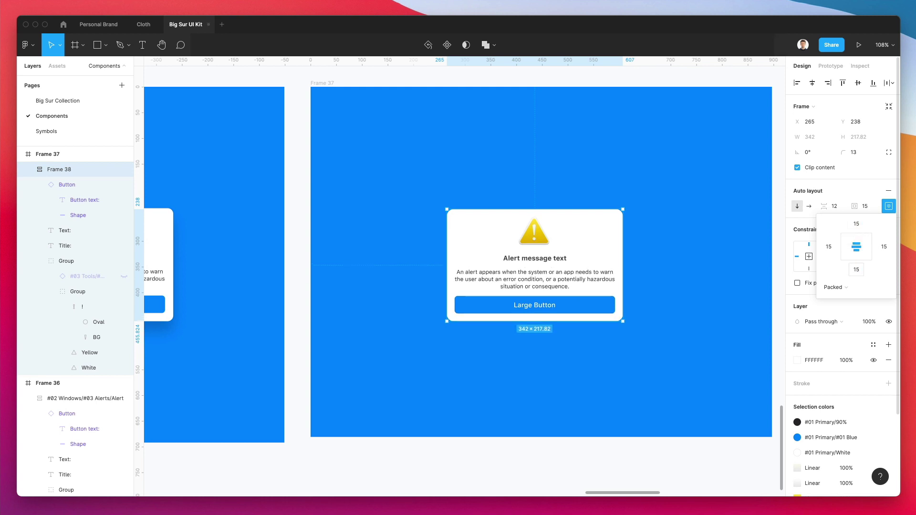
# - Compare left and right content alignment, then settle on centred alignment
pyautogui.click(844, 245)
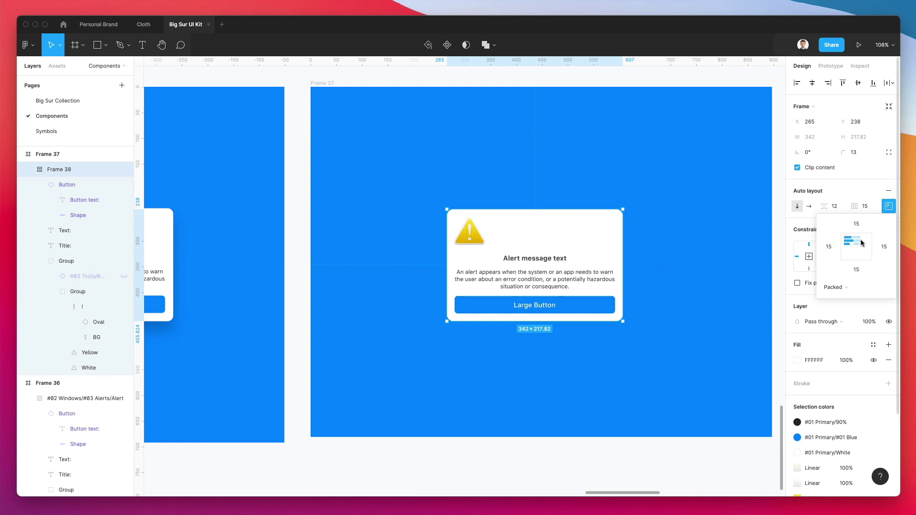
pyautogui.click(867, 245)
pyautogui.click(856, 245)
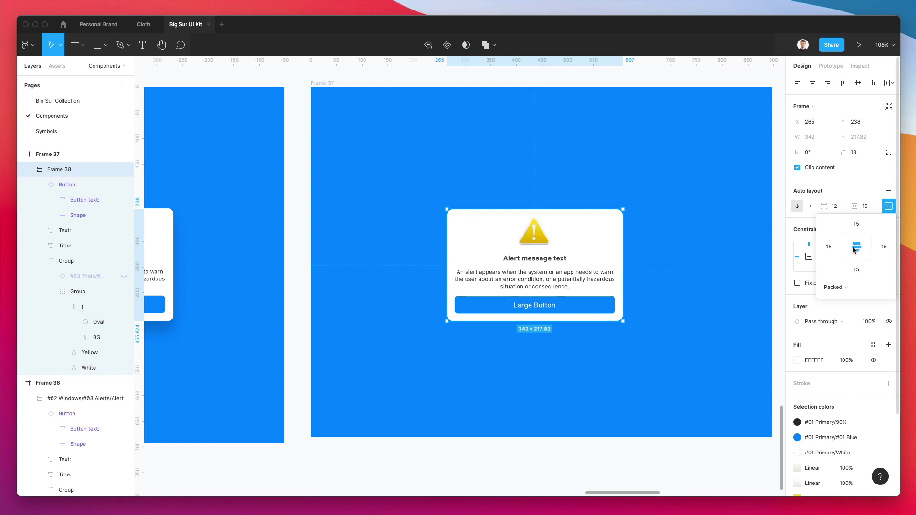
pyautogui.click(868, 195)
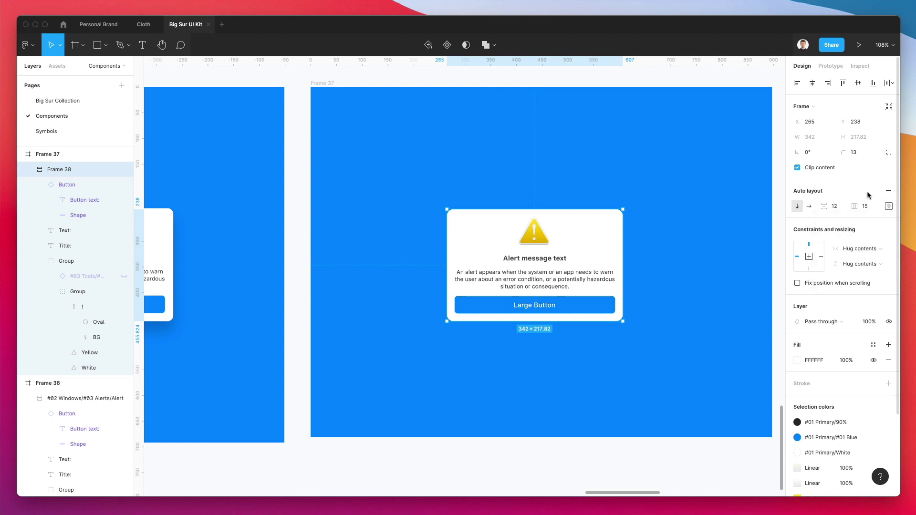
# - Keep Frame 38's vertical layout and set its padding to 20, making it 352×227.82
pyautogui.click(803, 209)
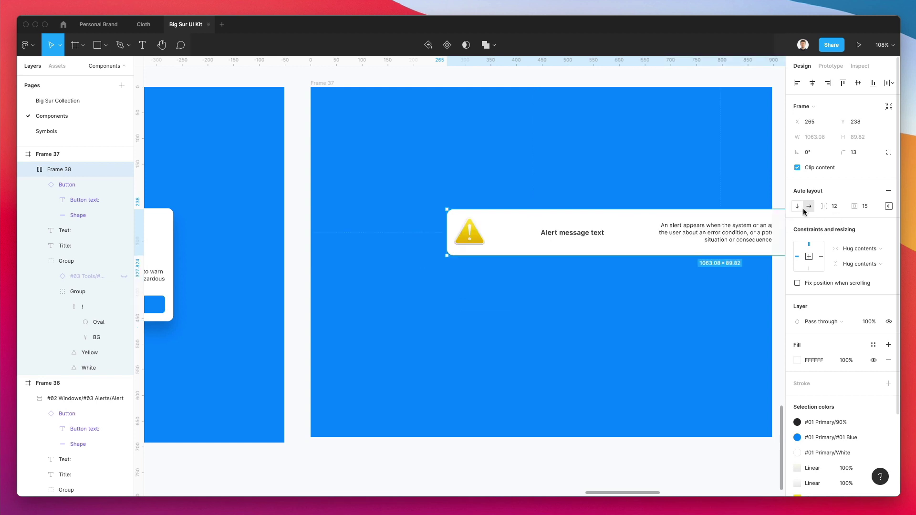
pyautogui.click(797, 209)
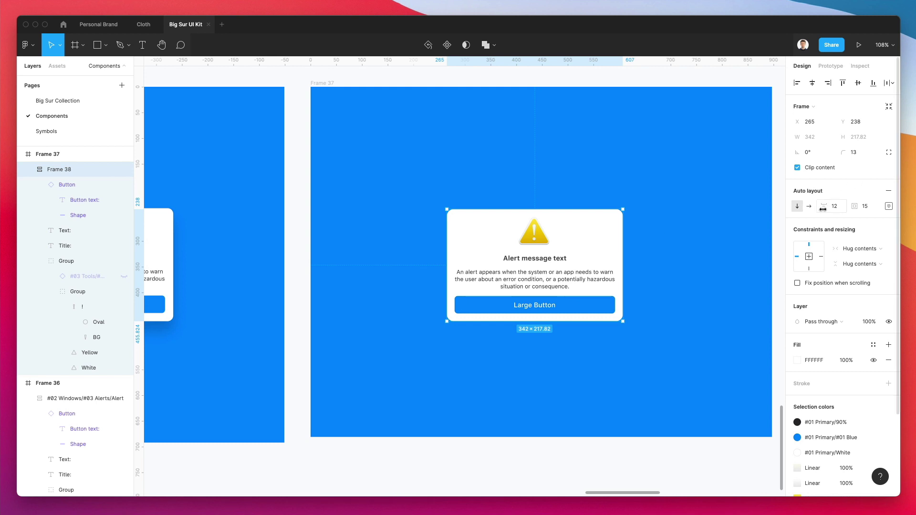
pyautogui.moveTo(822, 209)
pyautogui.mouseDown()
pyautogui.moveTo(850, 206)
pyautogui.moveTo(823, 208)
pyautogui.mouseUp()
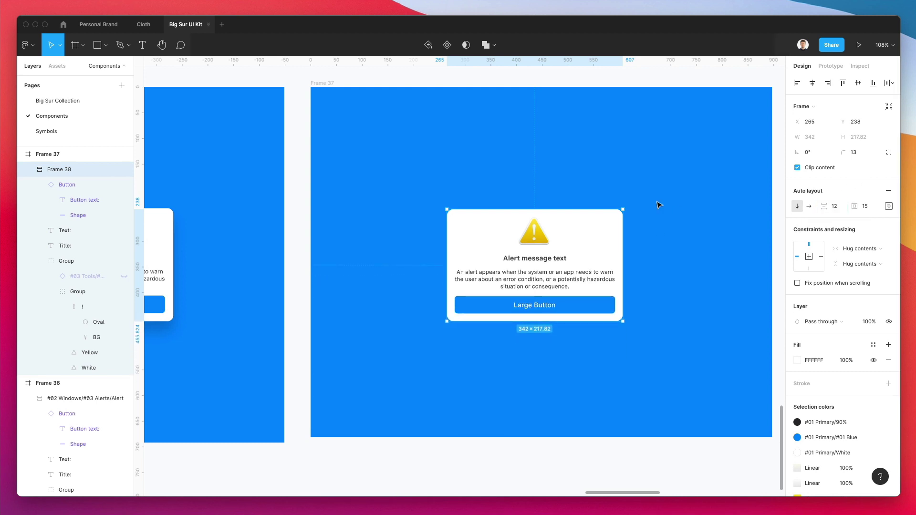
pyautogui.click(867, 208)
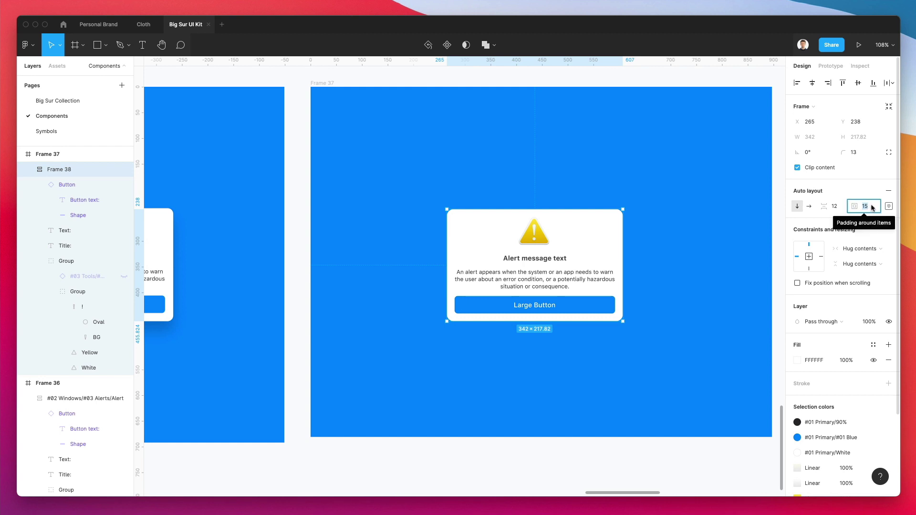
pyautogui.press('Up')
pyautogui.press('Up')
pyautogui.press('Up')
pyautogui.press('Up')
pyautogui.press('Up')
pyautogui.press('Up')
pyautogui.press('Up')
pyautogui.press('Up')
pyautogui.press('Up')
pyautogui.press('Up')
pyautogui.press('Up')
pyautogui.press('Up')
pyautogui.press('Up')
pyautogui.hotkey('shift', 'Down')
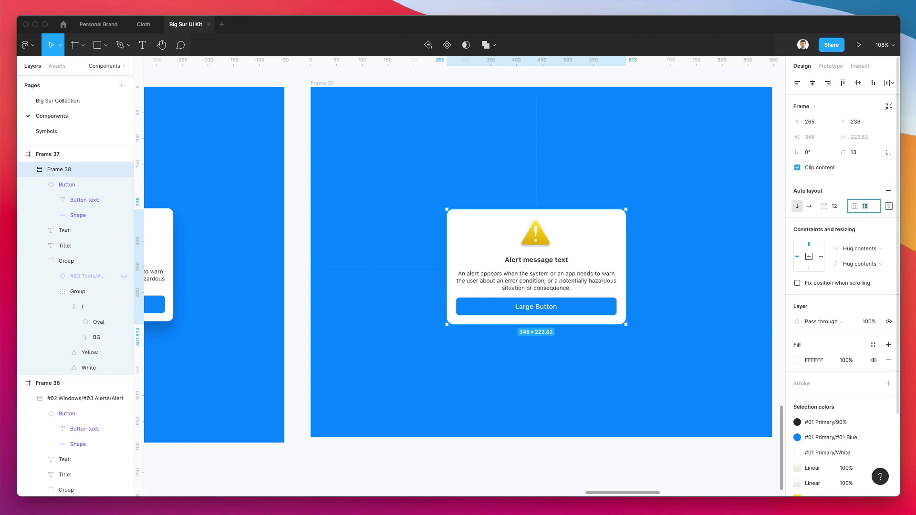
pyautogui.press('Up')
pyautogui.press('Up')
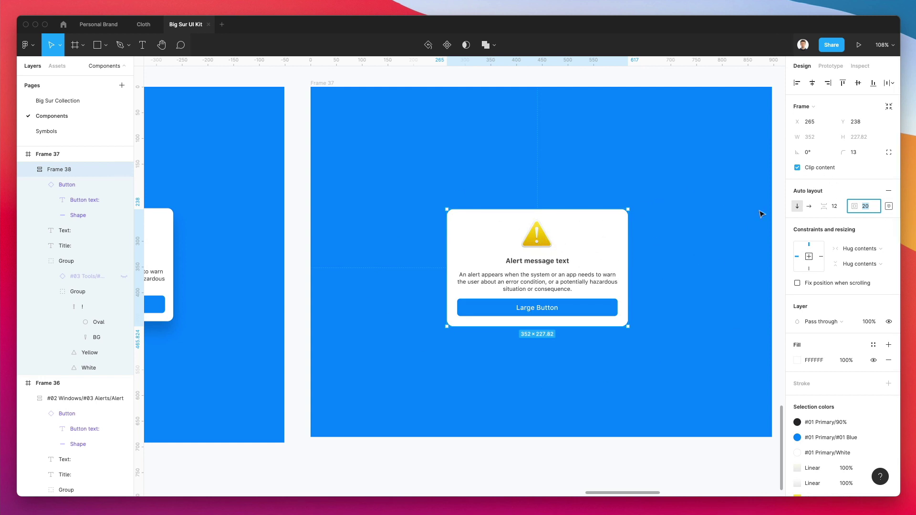
# - Align the alert card to the horizontal and vertical centres of the blue frame
pyautogui.scroll(-3, 644, 198)
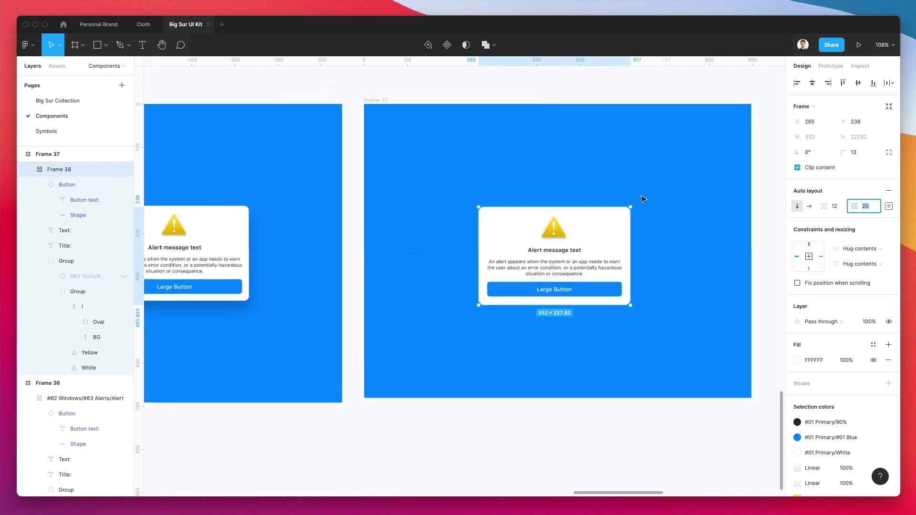
pyautogui.click(634, 232)
pyautogui.click(629, 232)
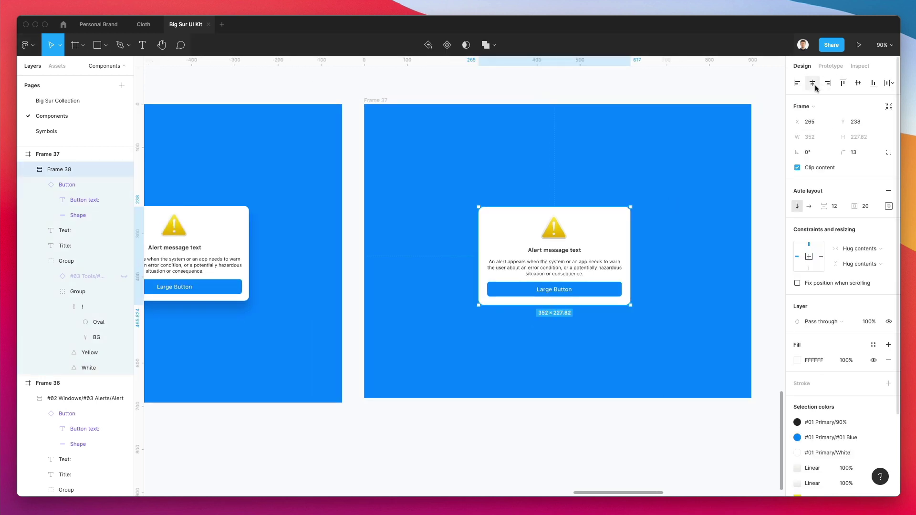
pyautogui.click(812, 83)
pyautogui.click(858, 83)
# - Test-resize the blue frame, then restore it to 897×681
pyautogui.click(377, 100)
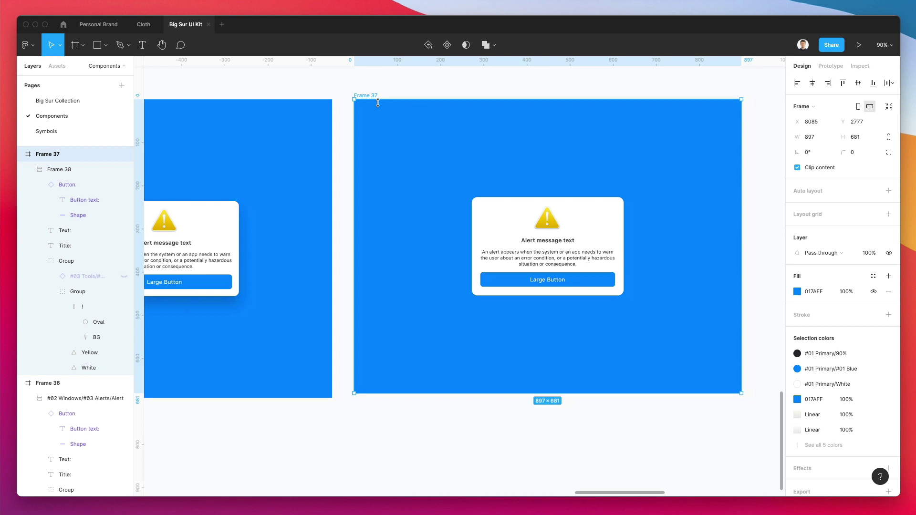
pyautogui.scroll(-2, 711, 391)
pyautogui.hscroll(3, 711, 390)
pyautogui.moveTo(681, 361); pyautogui.dragTo(707, 359)
pyautogui.hotkey('ctrl', 'z')
# - Set the alert card's horizontal and vertical constraints to Center
pyautogui.click(485, 212)
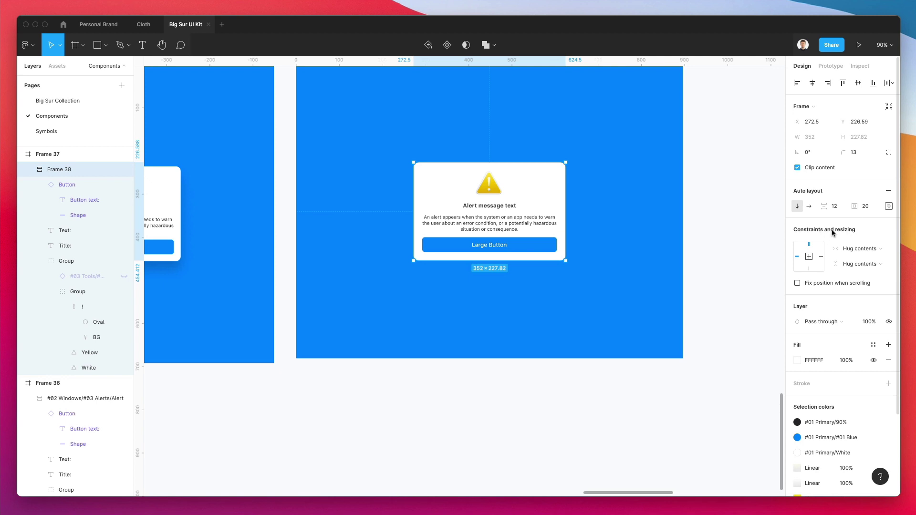
pyautogui.scroll(2, 711, 210)
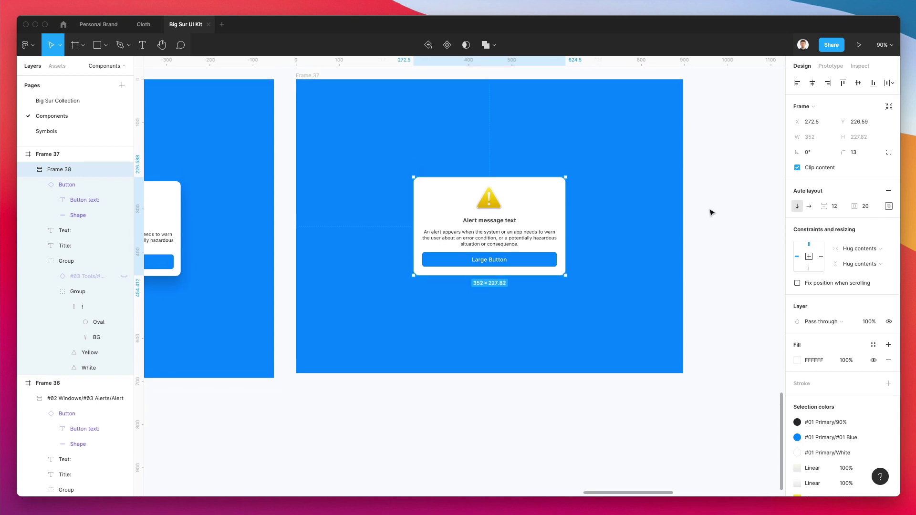
pyautogui.click(850, 250)
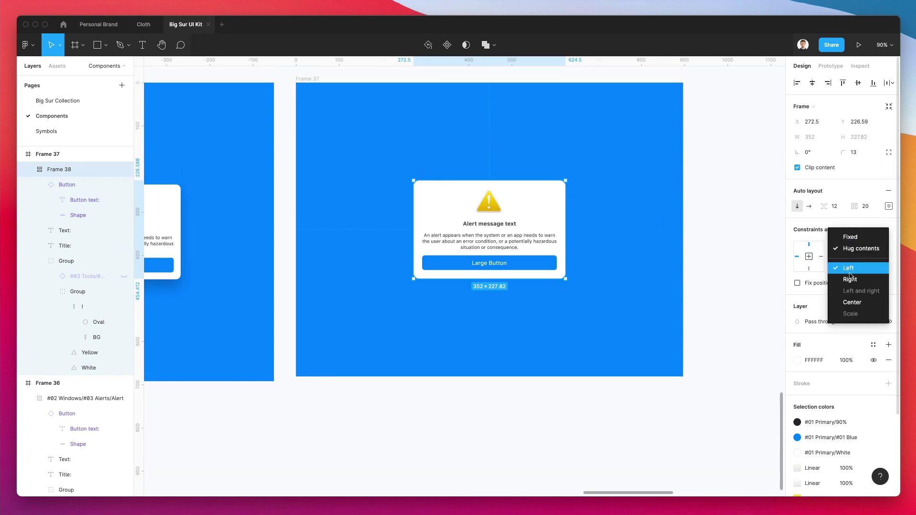
pyautogui.click(852, 303)
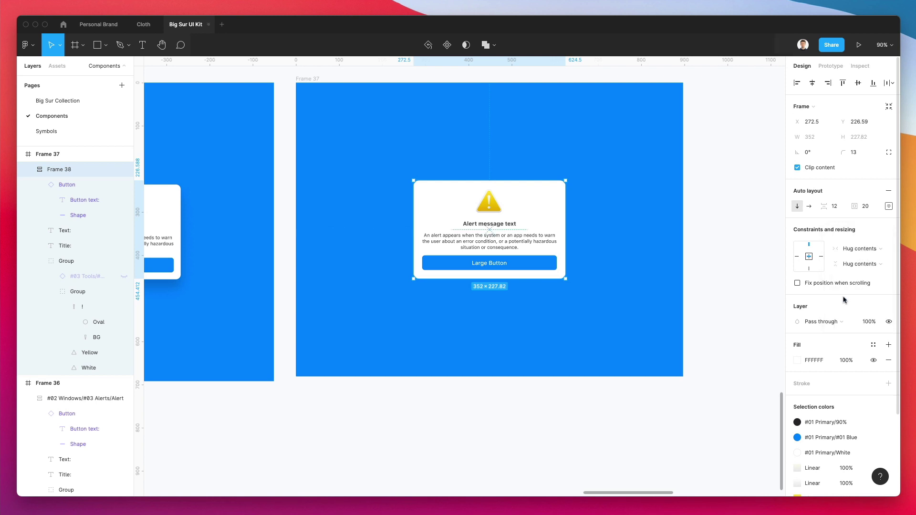
pyautogui.click(809, 256)
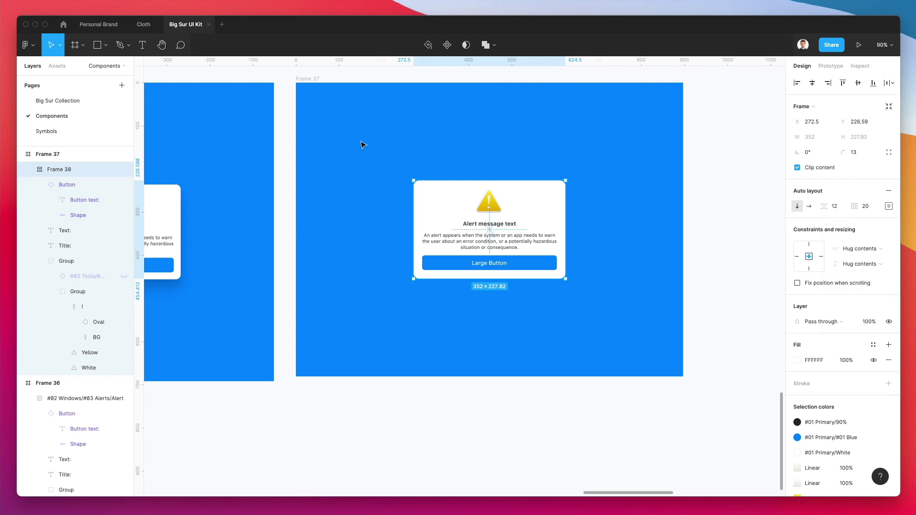
pyautogui.click(323, 96)
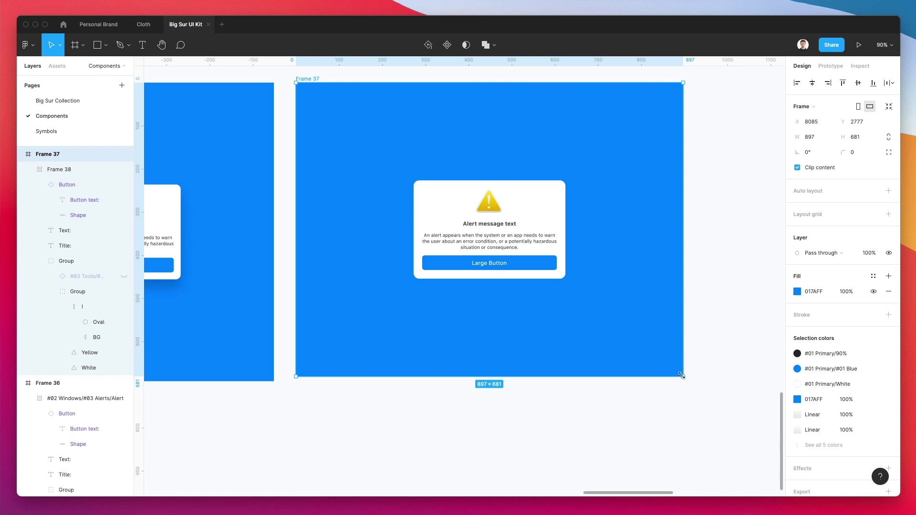
# - Shrink Frame 37 to 839×632 to confirm the alert card stays centred
pyautogui.moveTo(682, 375); pyautogui.dragTo(639, 355)
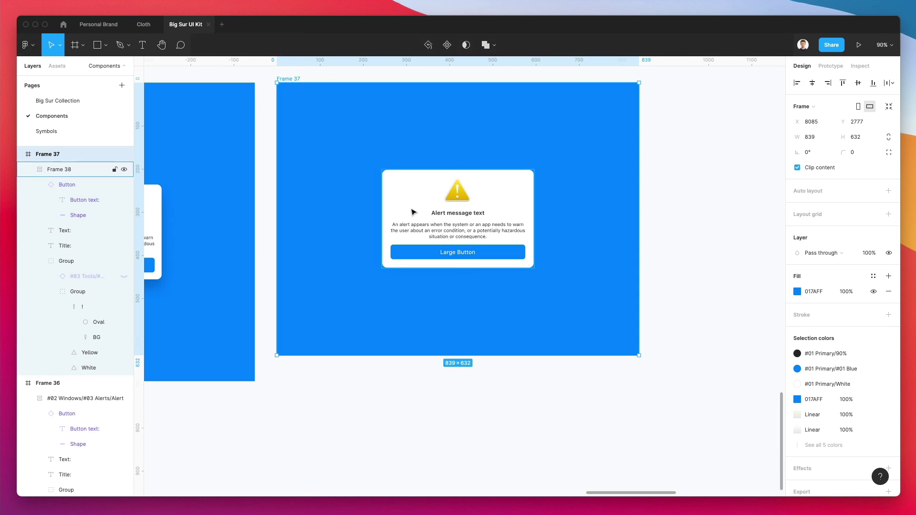
# - Keep the alert card's width set to hug its contents
pyautogui.click(500, 233)
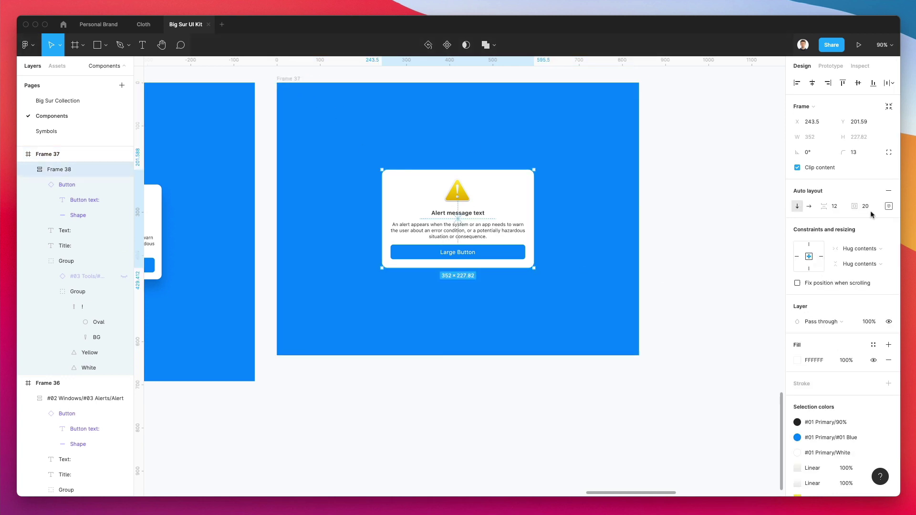
pyautogui.click(849, 253)
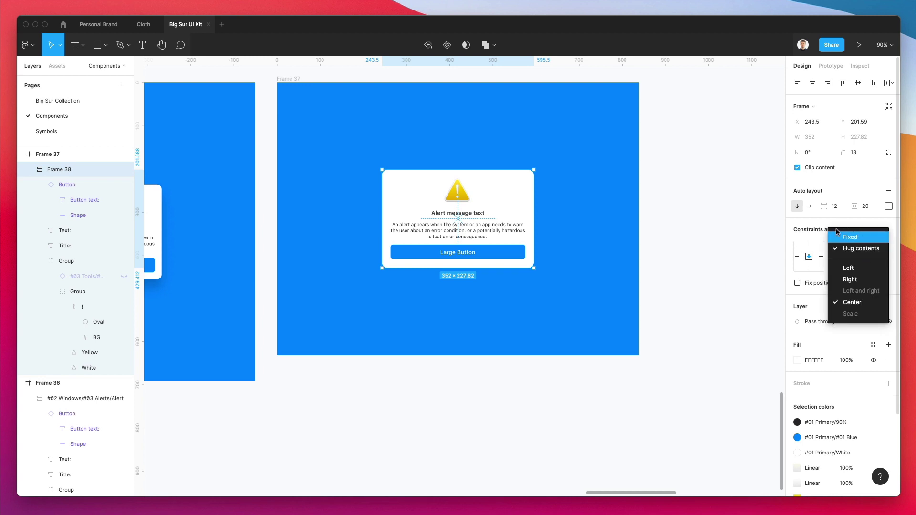
pyautogui.click(818, 235)
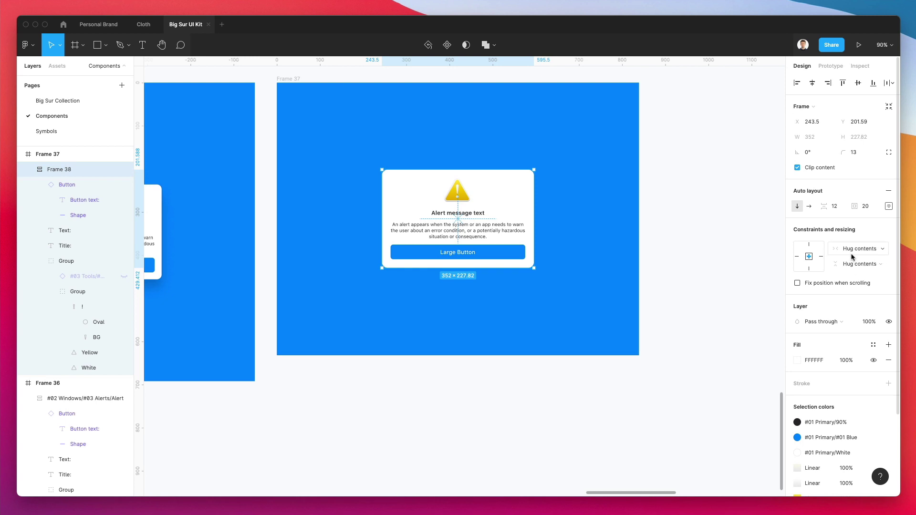
pyautogui.scroll(5, 462, 226)
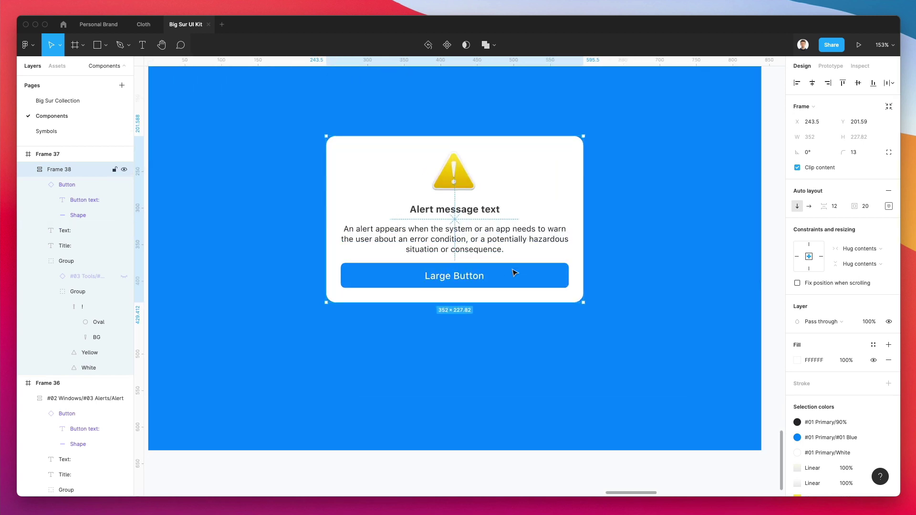
# - Paste extra Large Button and body-text copies to test auto layout, then undo back to two buttons
pyautogui.click(514, 272)
pyautogui.hotkey('ctrl', 'v')
pyautogui.hotkey('ctrl', 'v')
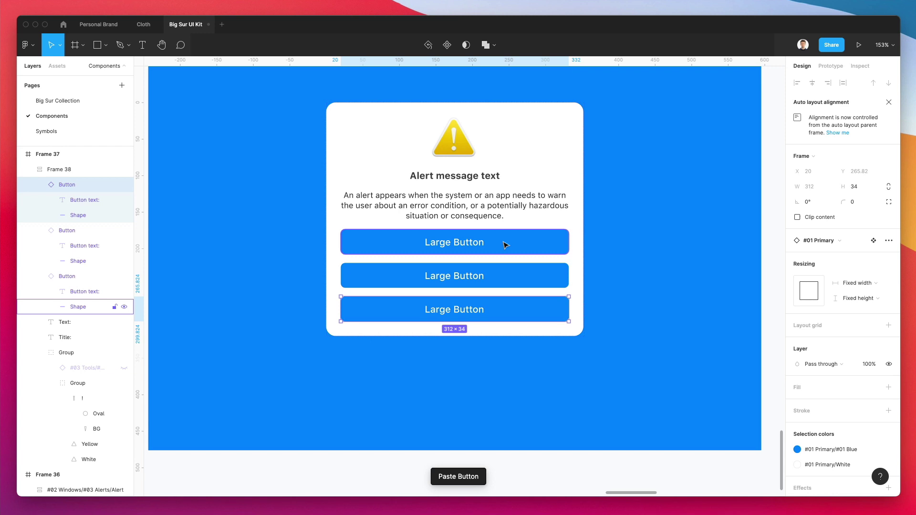
pyautogui.hotkey('ctrl', 'v')
pyautogui.hotkey('ctrl', 'v')
pyautogui.scroll(-3, 526, 249)
pyautogui.scroll(2, 525, 250)
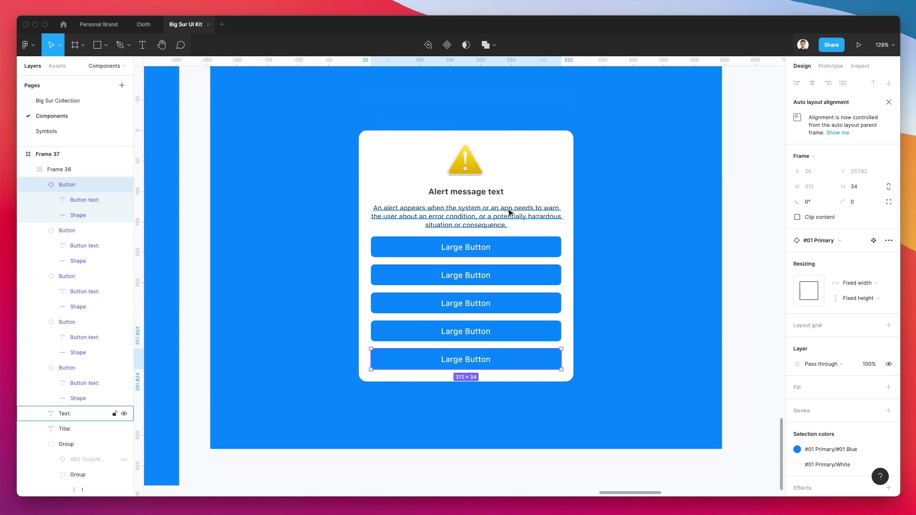
pyautogui.click(517, 224)
pyautogui.hotkey('ctrl', 'c')
pyautogui.hotkey('ctrl', 'v')
pyautogui.hotkey('ctrl', 'v')
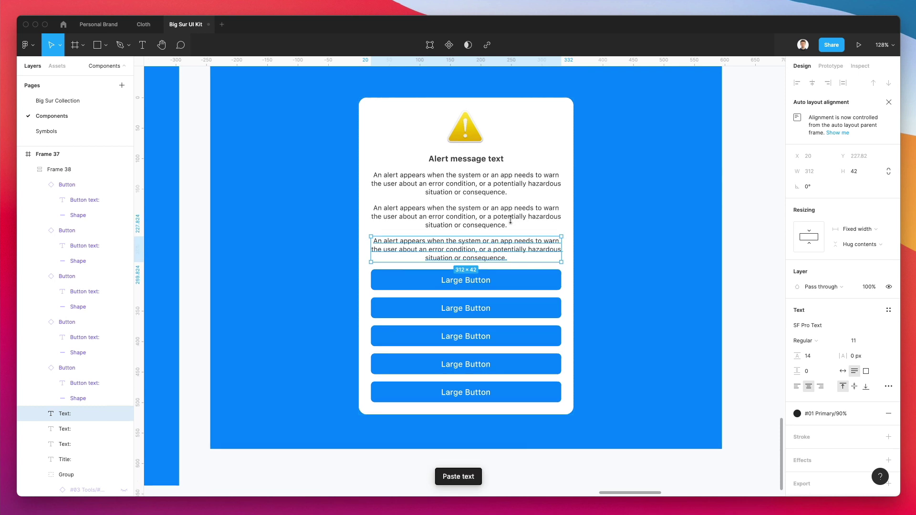
pyautogui.hotkey('ctrl', 'z')
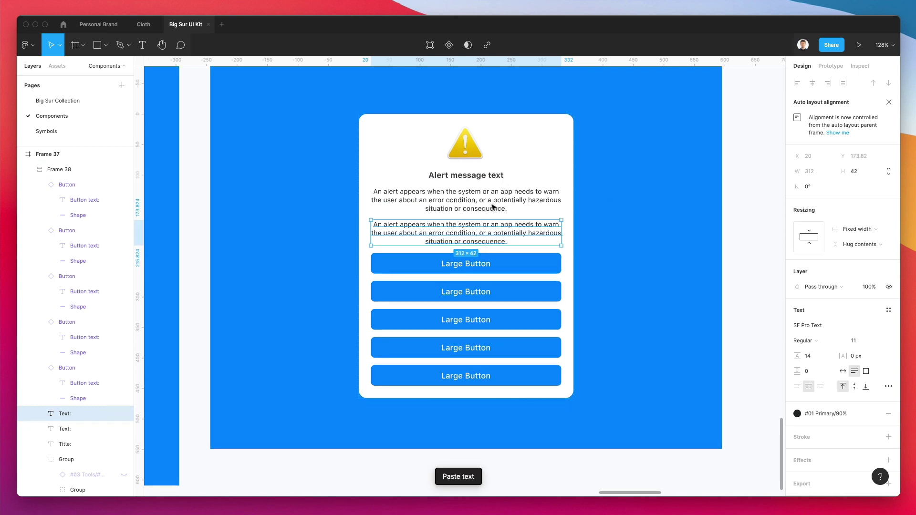
pyautogui.hotkey('ctrl', 'z')
pyautogui.hotkey('ctrl', 'z')
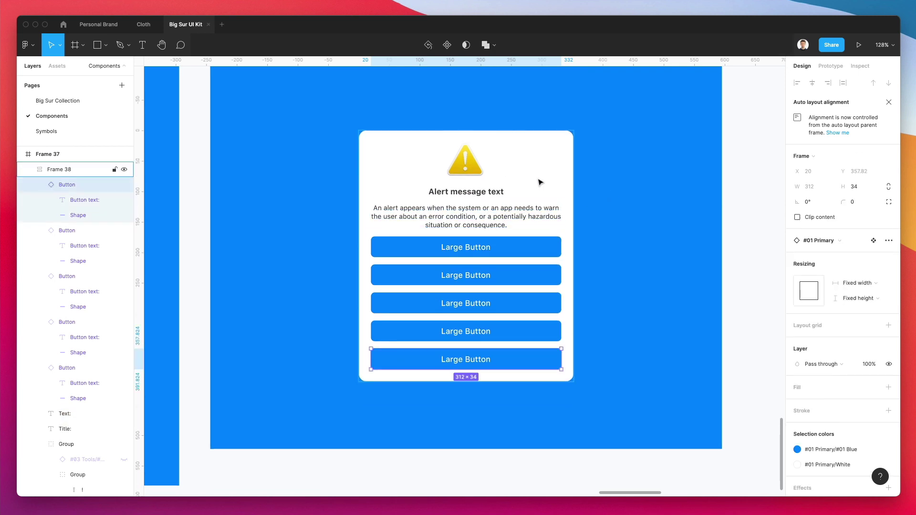
pyautogui.hotkey('ctrl', 'z')
pyautogui.hotkey('ctrl', 'z')
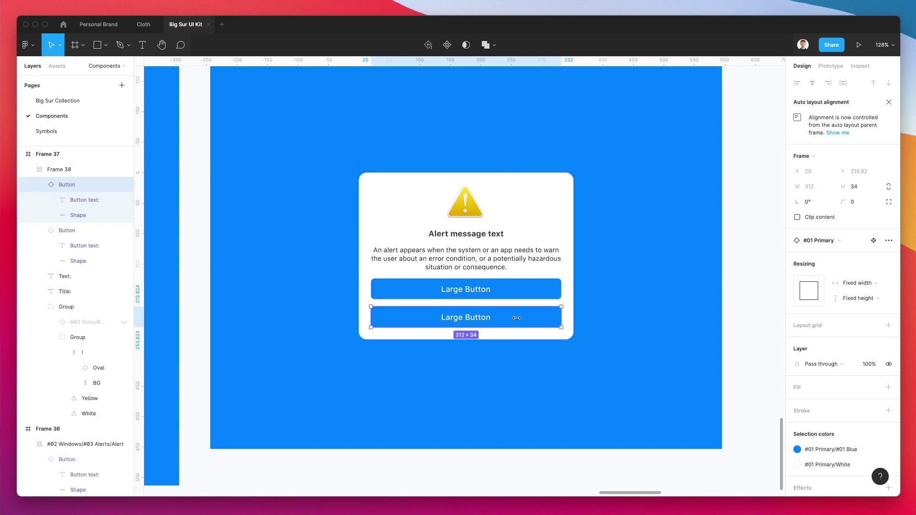
pyautogui.press('Return')
# - Fade the bottom button's Shape layer to 10% opacity for a light secondary style
pyautogui.click(542, 317)
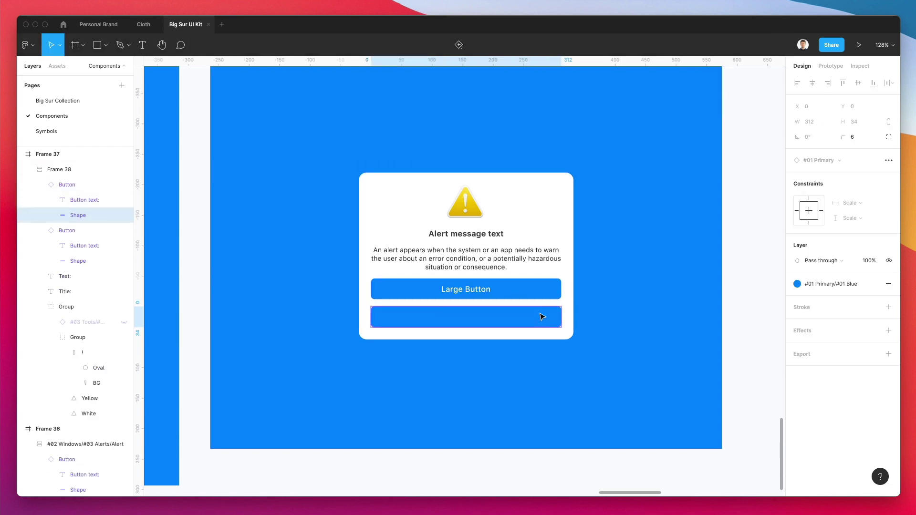
pyautogui.press('1')
pyautogui.press('Escape')
pyautogui.scroll(-3, 606, 273)
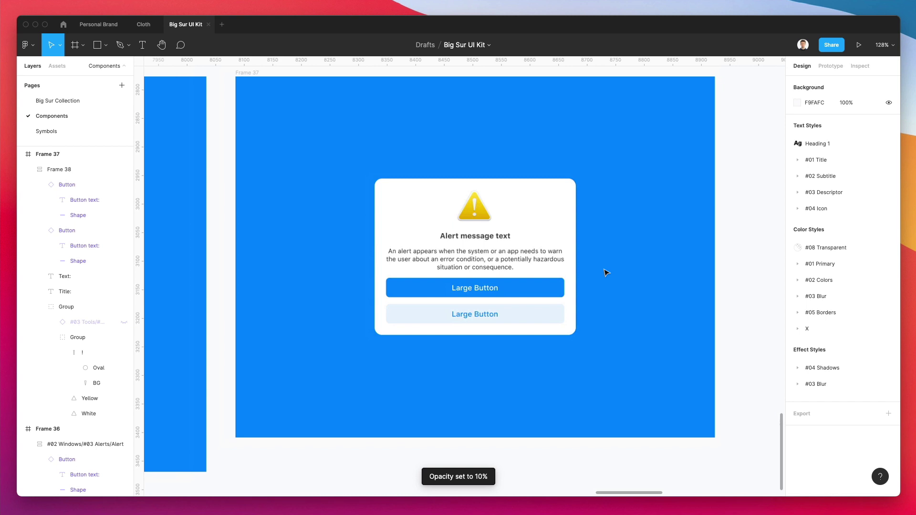
pyautogui.scroll(2, 606, 272)
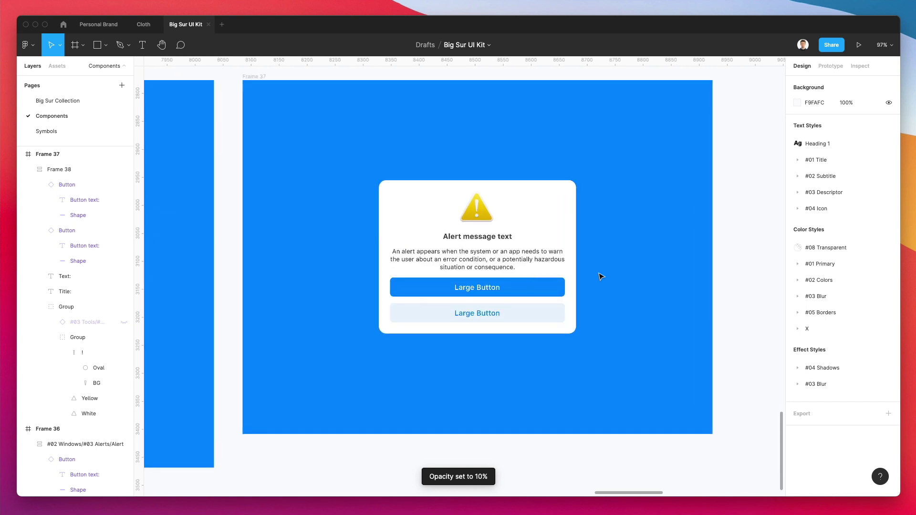
pyautogui.click(413, 205)
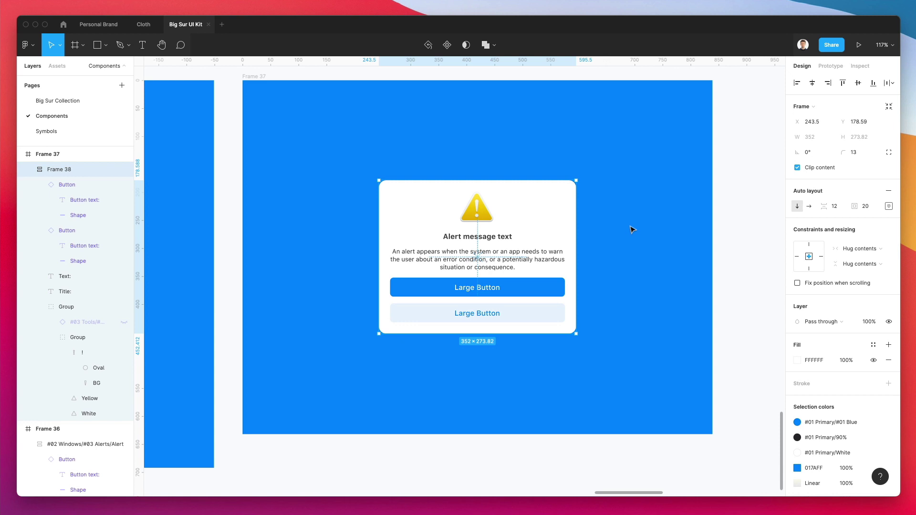
pyautogui.scroll(-3, 625, 228)
# - Duplicate Frame 37 twice to its right, creating Frame 38 and Frame 39
pyautogui.click(336, 116)
pyautogui.scroll(-5, 416, 136)
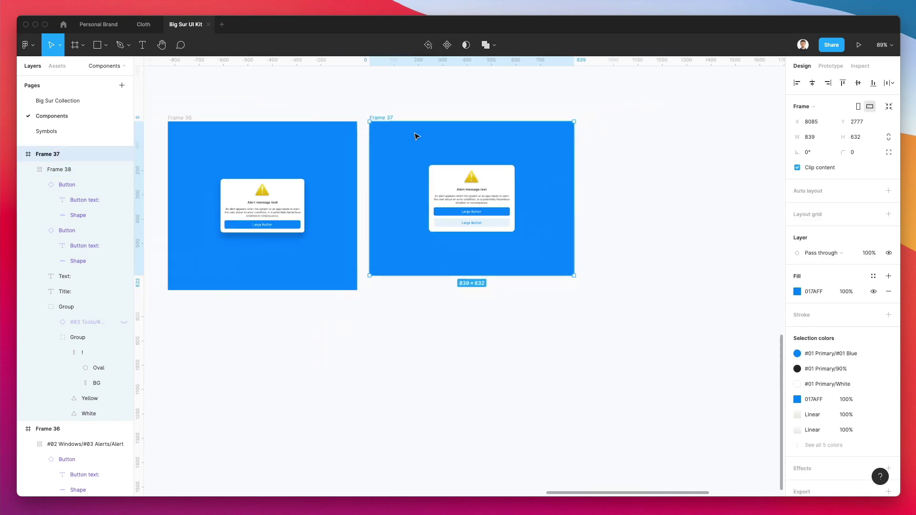
pyautogui.scroll(-3, 416, 136)
pyautogui.moveTo(378, 234); pyautogui.dragTo(584, 234)
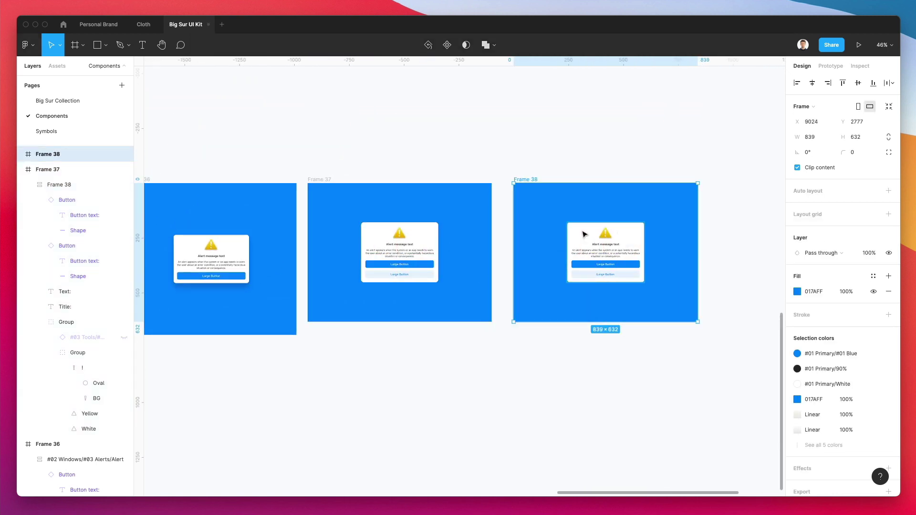
pyautogui.press('super+d')
pyautogui.hscroll(3, 432, 199)
pyautogui.scroll(-1, 432, 198)
# - Set Frame 38's width to 600
pyautogui.click(431, 198)
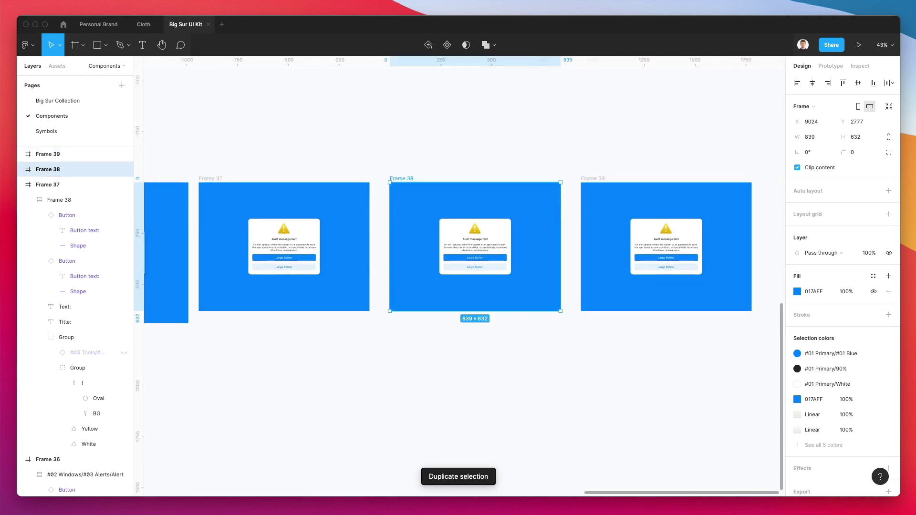
pyautogui.click(817, 140)
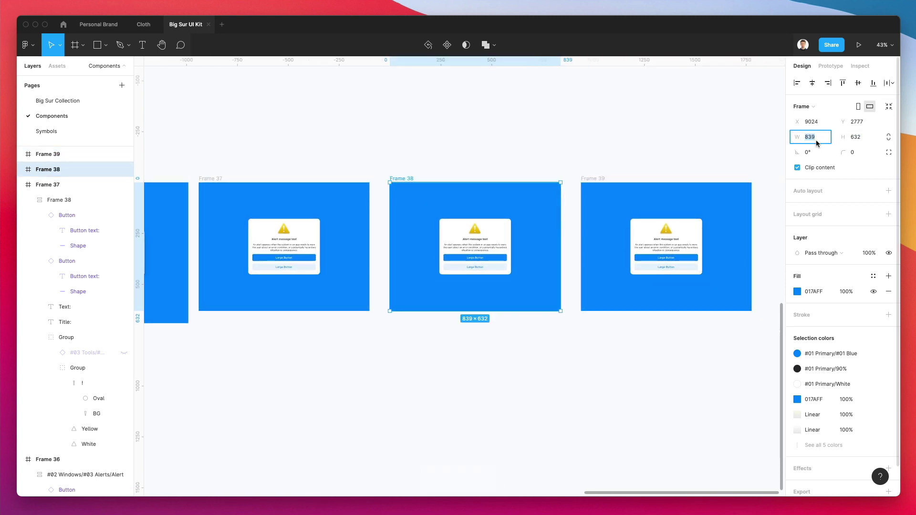
pyautogui.write('600')
pyautogui.press('Return')
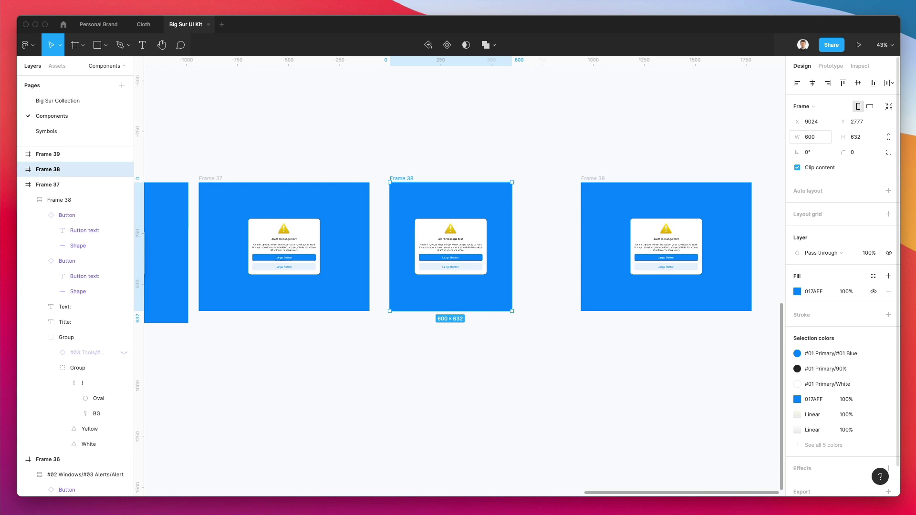
# - Set Frame 39's width to 300, then widen it to about 388
pyautogui.click(602, 188)
pyautogui.click(811, 136)
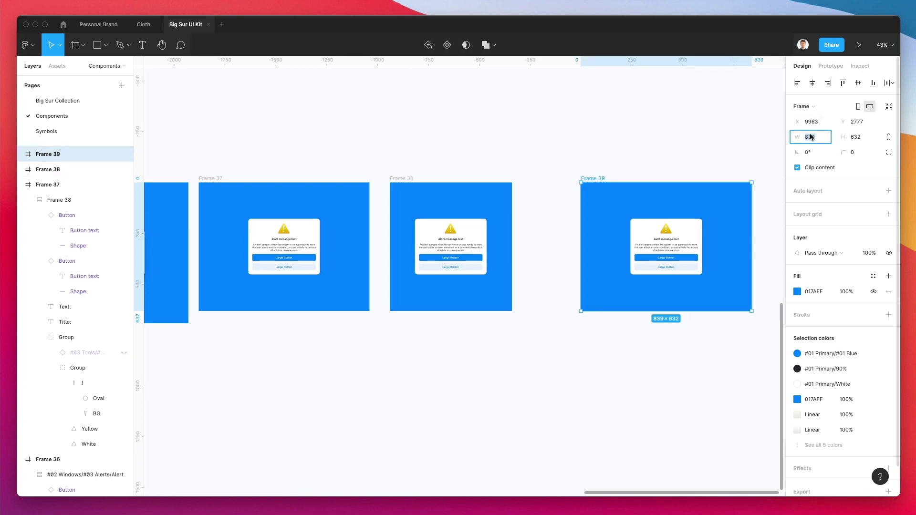
pyautogui.write('3000')
pyautogui.press('BackSpace')
pyautogui.press('Return')
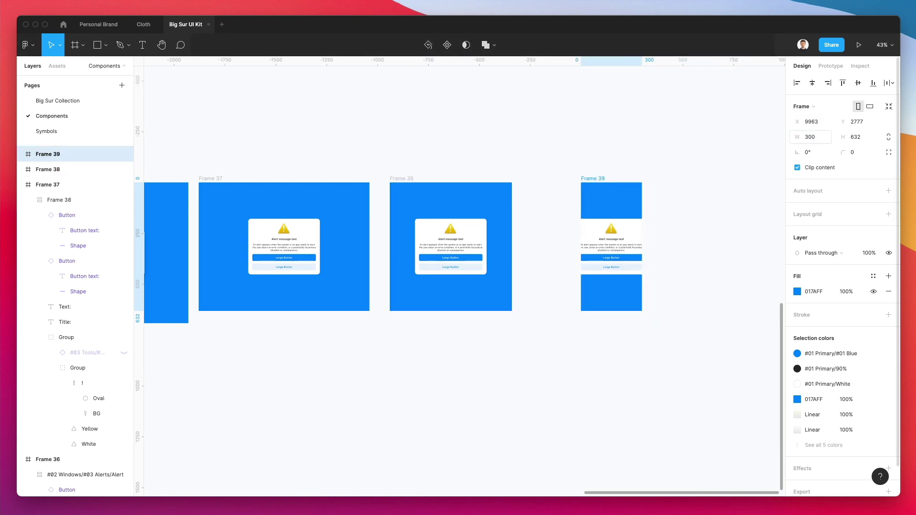
pyautogui.moveTo(640, 254); pyautogui.dragTo(661, 254)
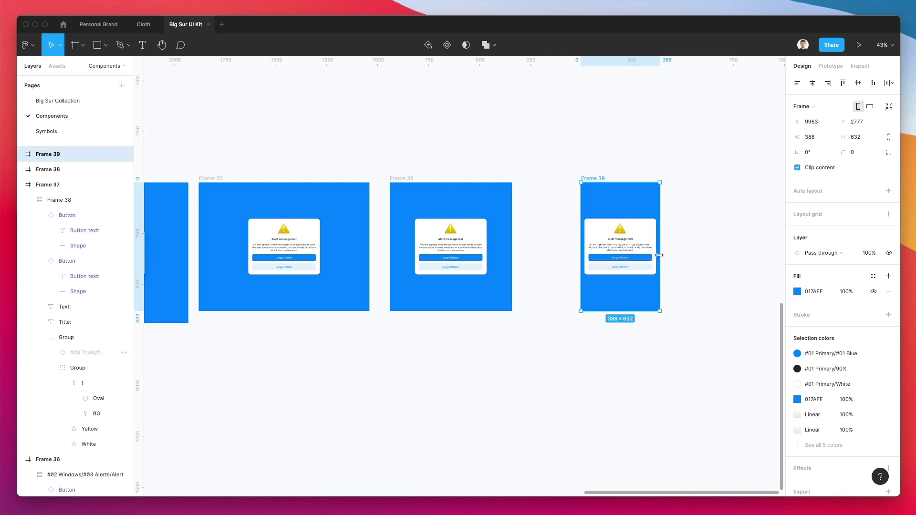
pyautogui.click(644, 164)
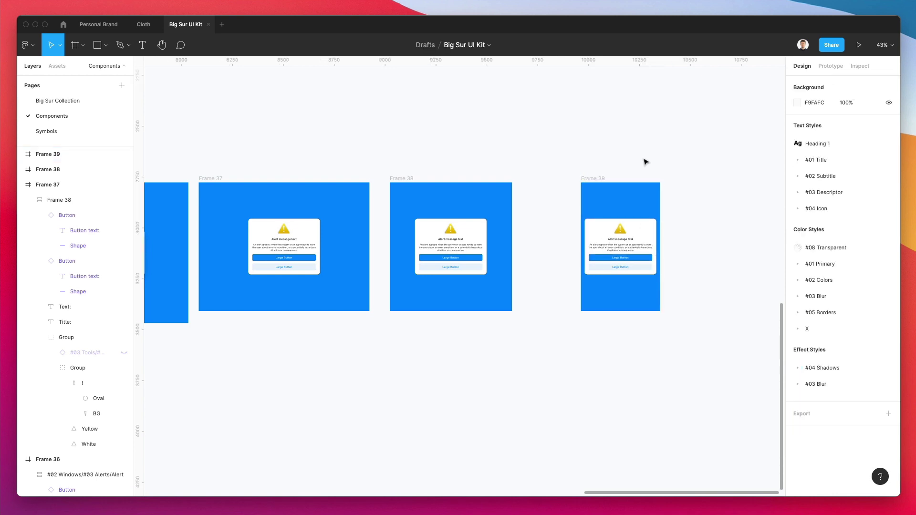
# - Drag Frame 39 left beside Frame 38 and pan to view all four frames
pyautogui.hscroll(-5, 645, 162)
pyautogui.moveTo(697, 198); pyautogui.dragTo(648, 198)
pyautogui.click(609, 143)
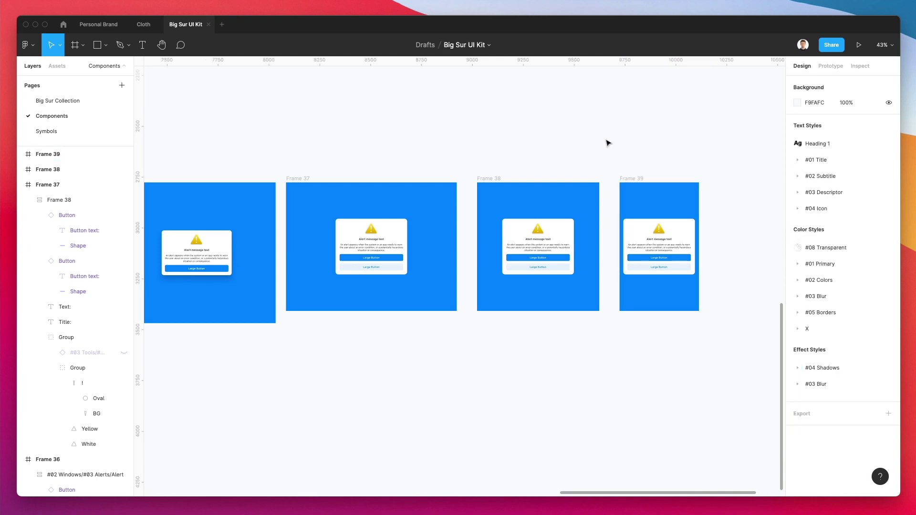
pyautogui.hscroll(-2, 605, 145)
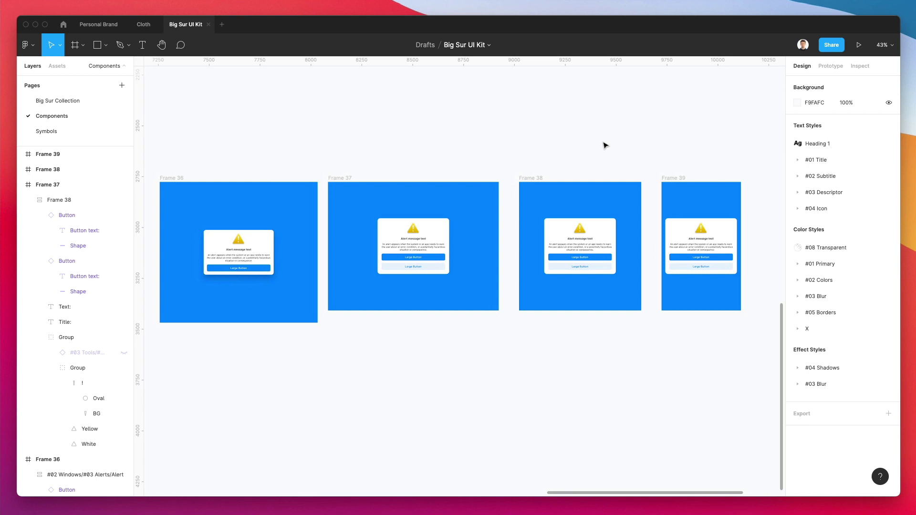
pyautogui.hscroll(-1, 605, 145)
pyautogui.hscroll(-1, 615, 125)
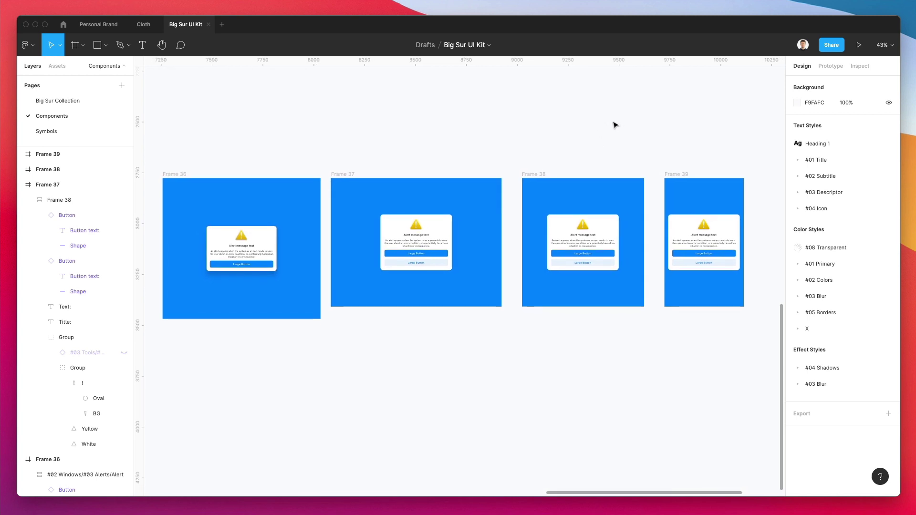
pyautogui.scroll(1, 615, 125)
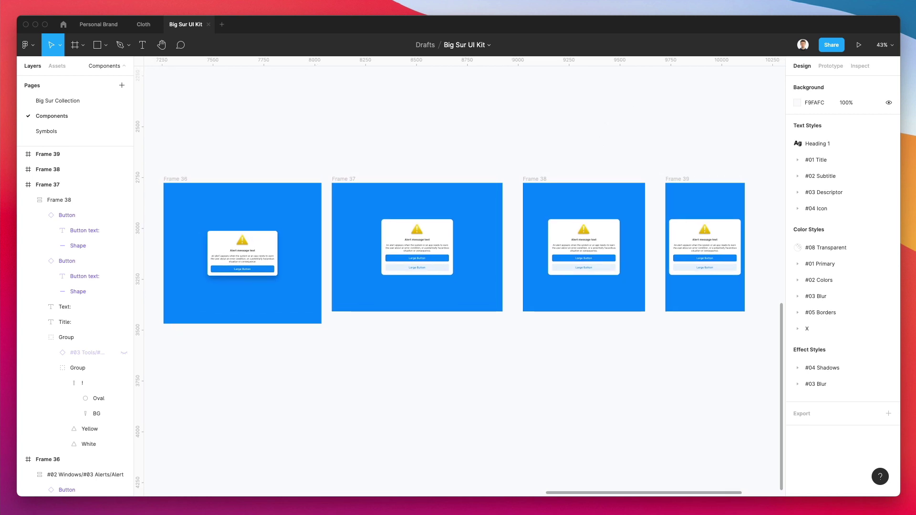